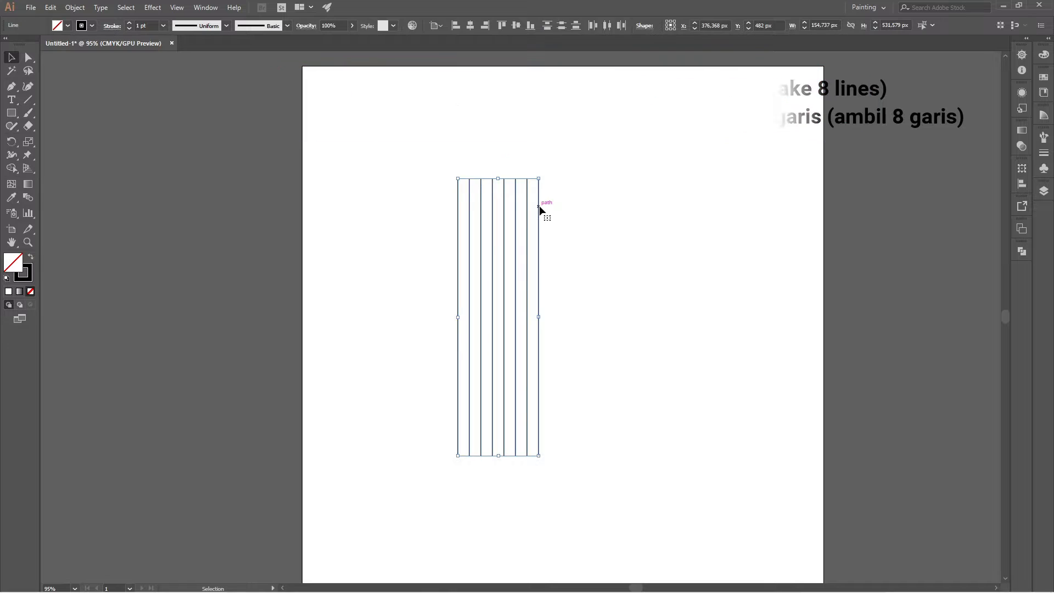
Group the eight vertical lines and center the group on the artboard both vertically and horizontally.
right_click(539, 205)
left_click(568, 282)
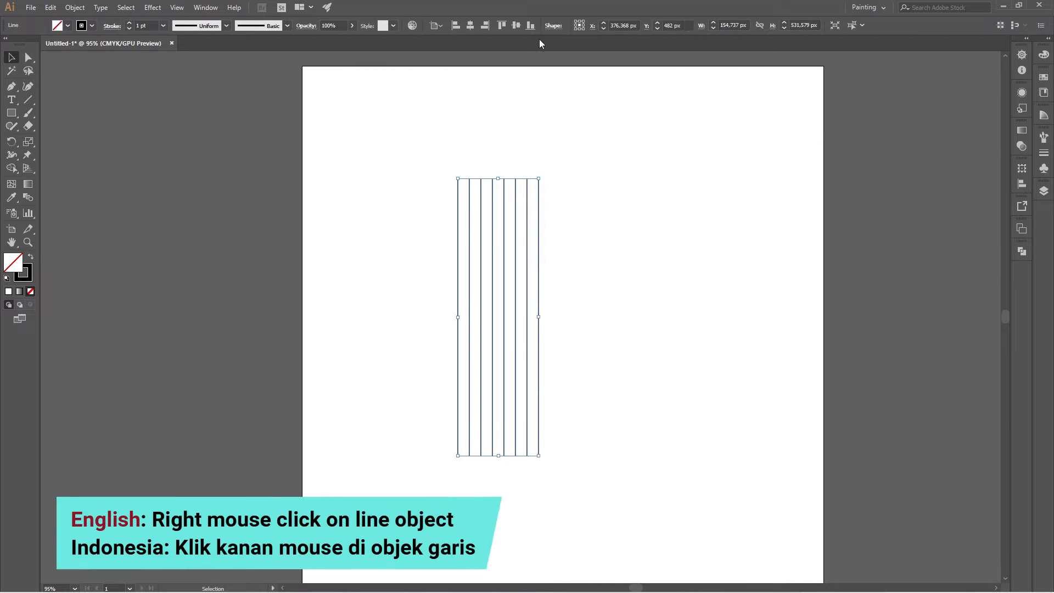
left_click(515, 25)
left_click(470, 26)
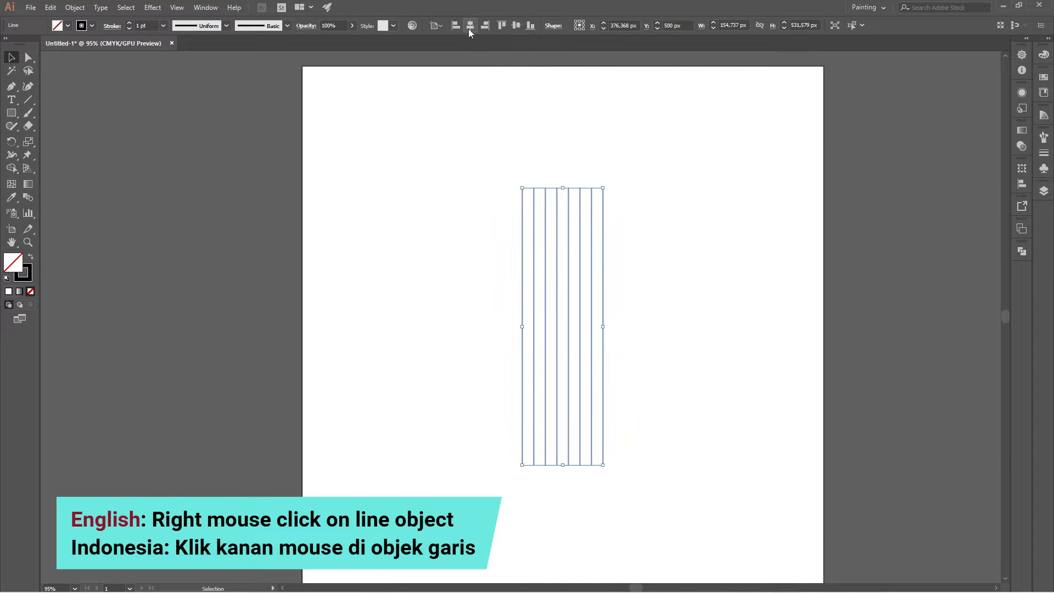
Set the line group's stroke to 0.5 pt and make a copy of it rotated by 90°.
left_click(161, 28)
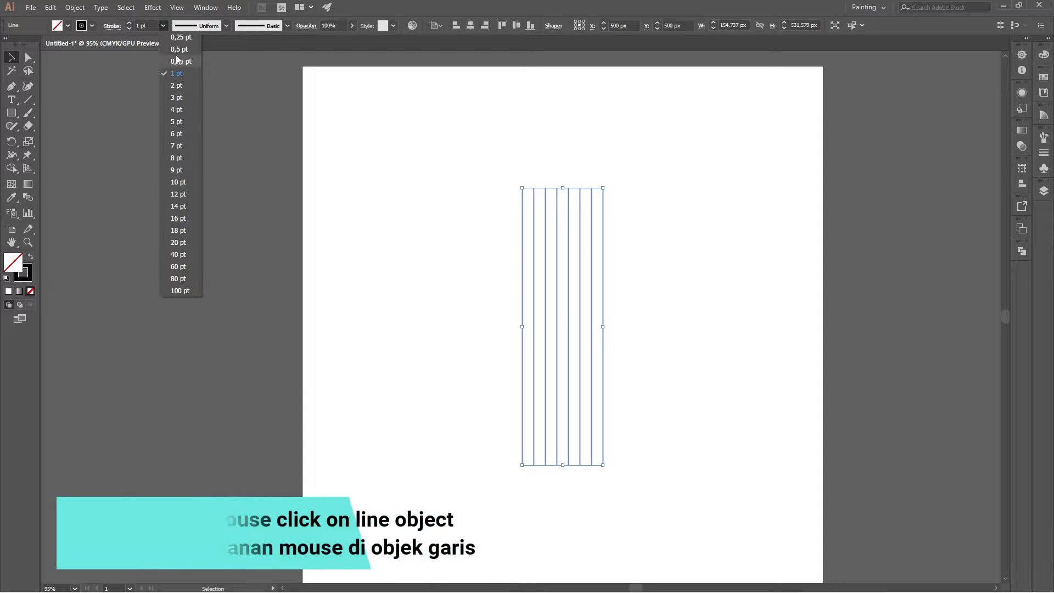
left_click(173, 53)
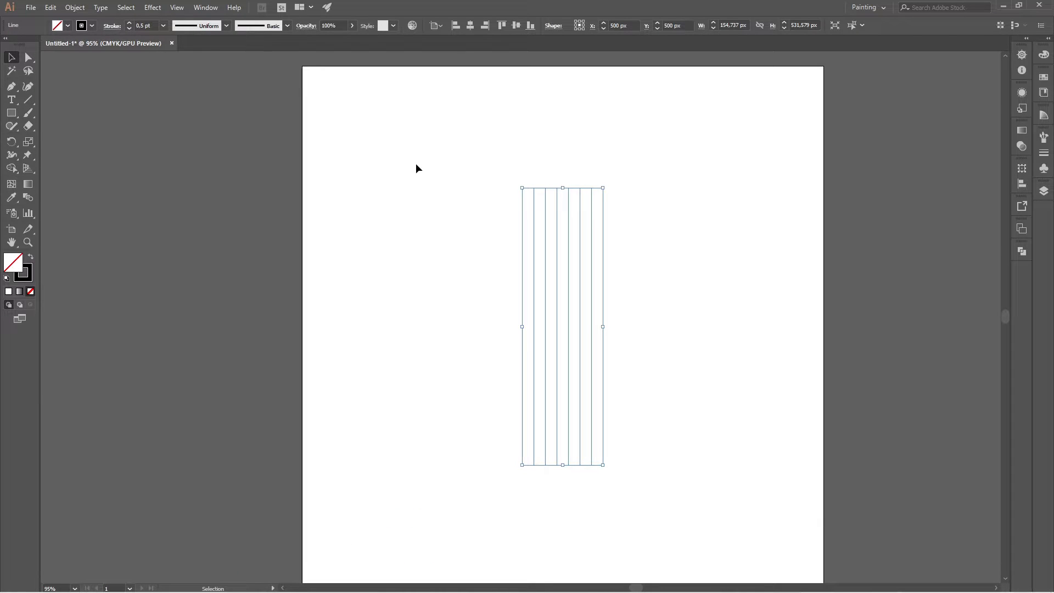
left_click(13, 144)
double_click(13, 144)
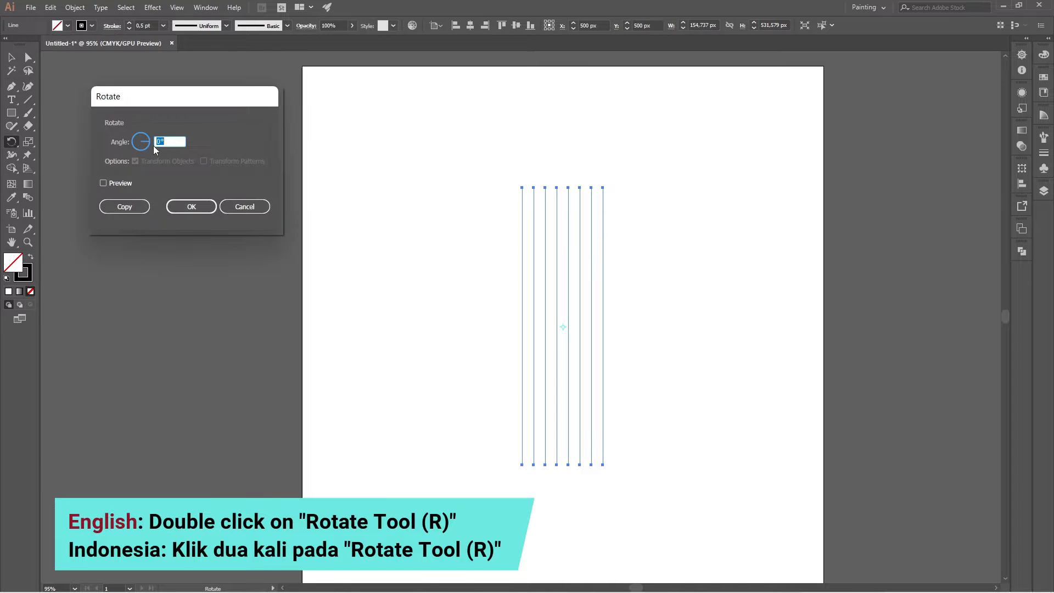
type("90")
left_click(139, 208)
left_click(12, 58)
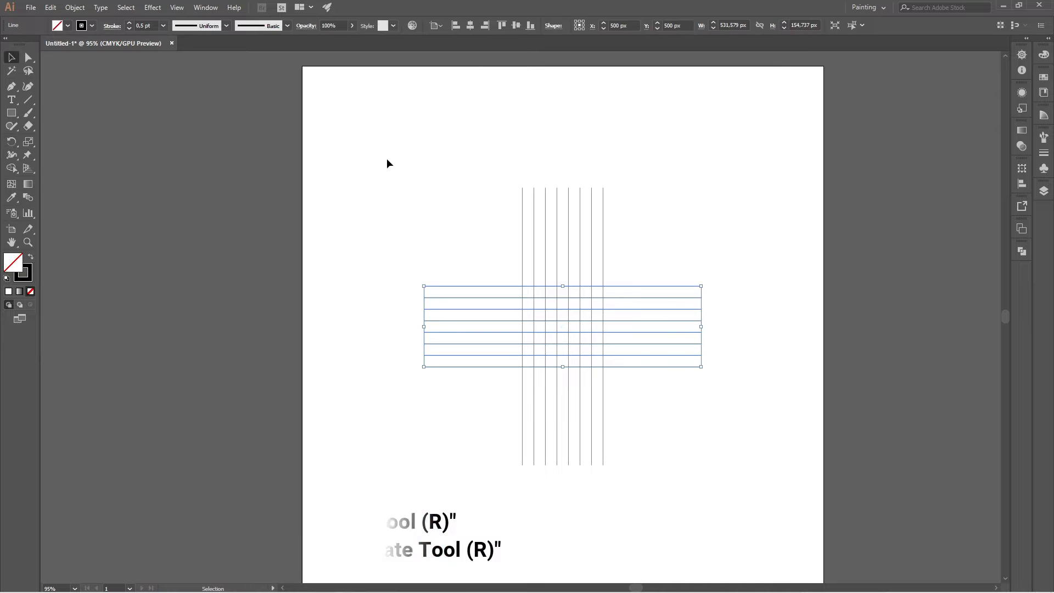
Make a copy of the vertical line group rotated by 135° about its center.
left_click(468, 169)
left_click_drag(624, 204, 624, 205)
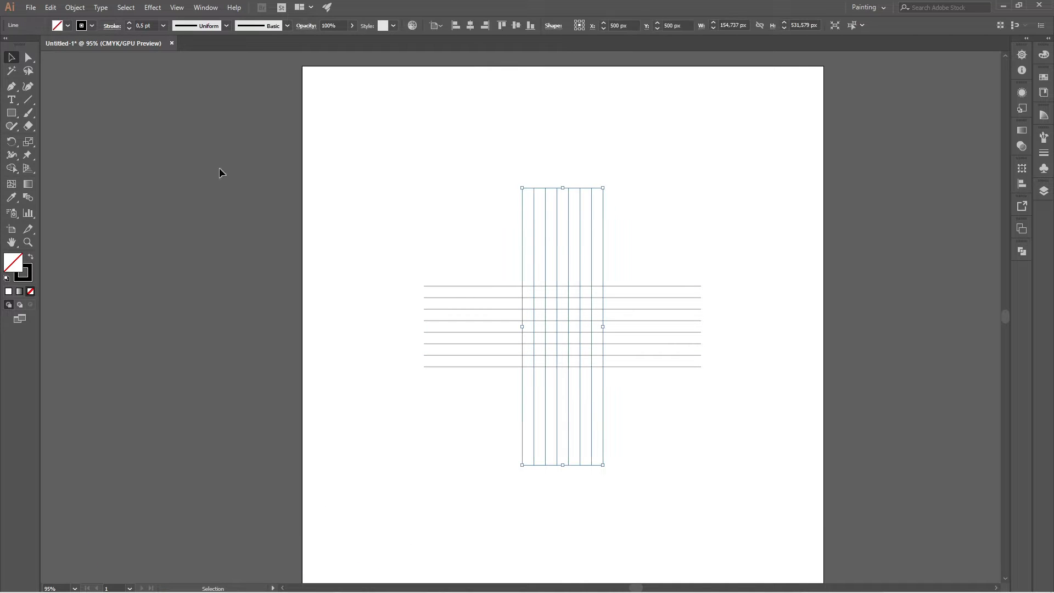
double_click(13, 144)
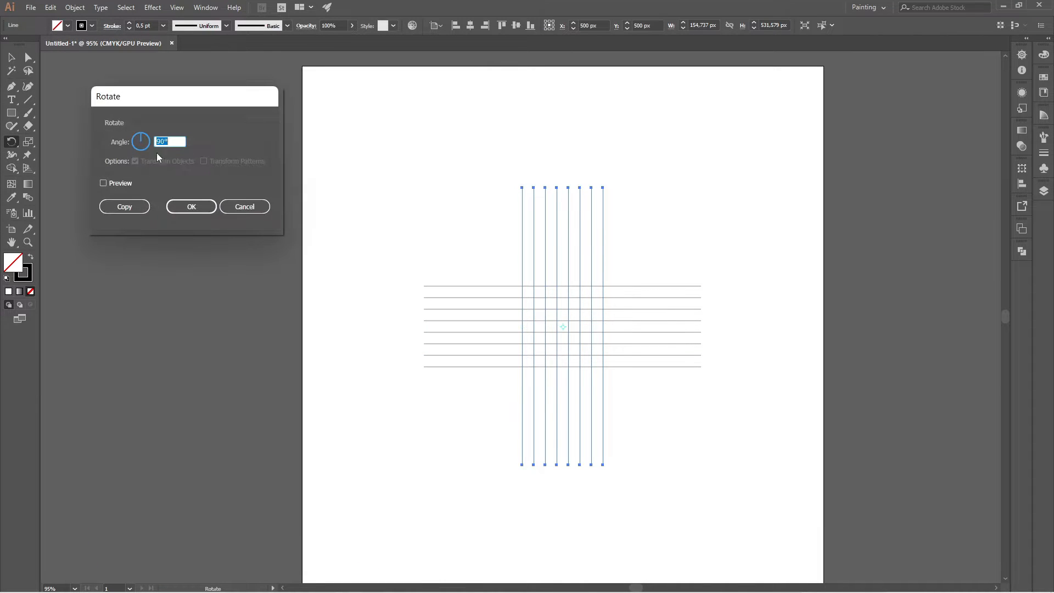
type("135")
left_click(130, 207)
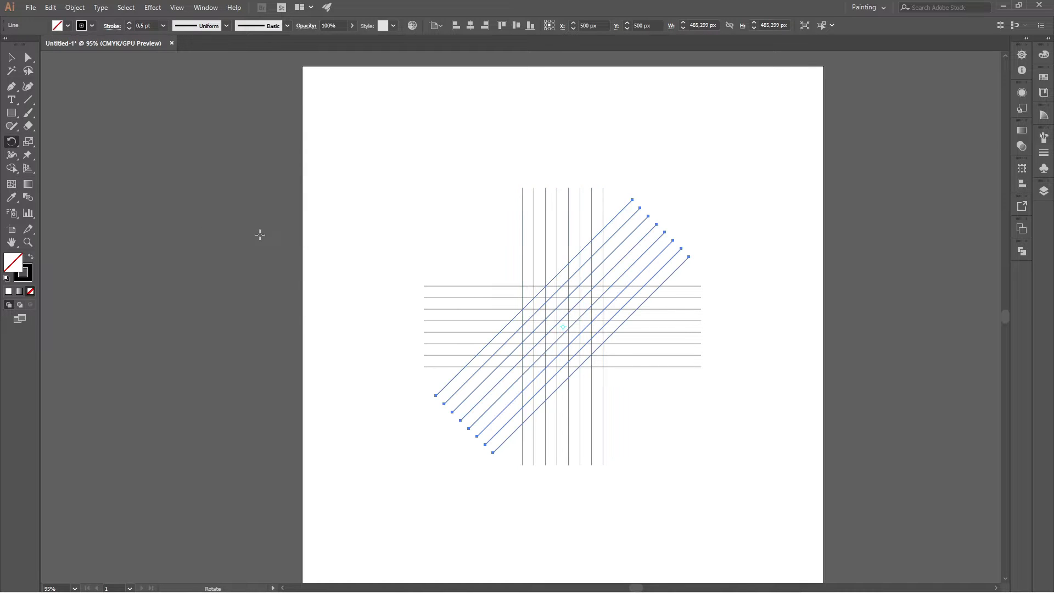
left_click(11, 57)
left_click(489, 205)
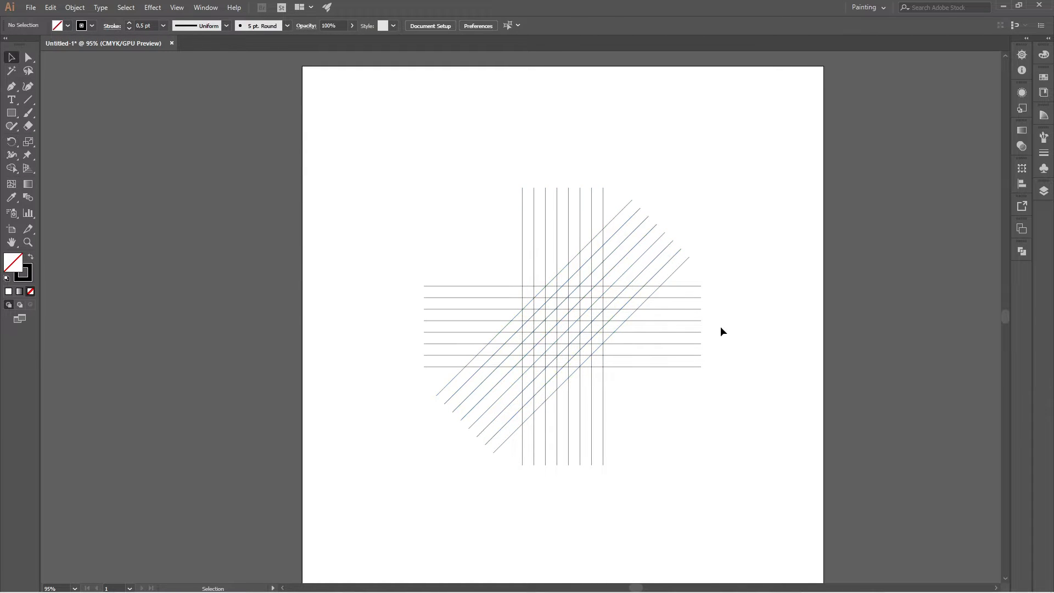
Draw a circle about 155 px in diameter from the grid's center out to the outermost vertical and horizontal lines.
scroll(571, 323, "up", 4)
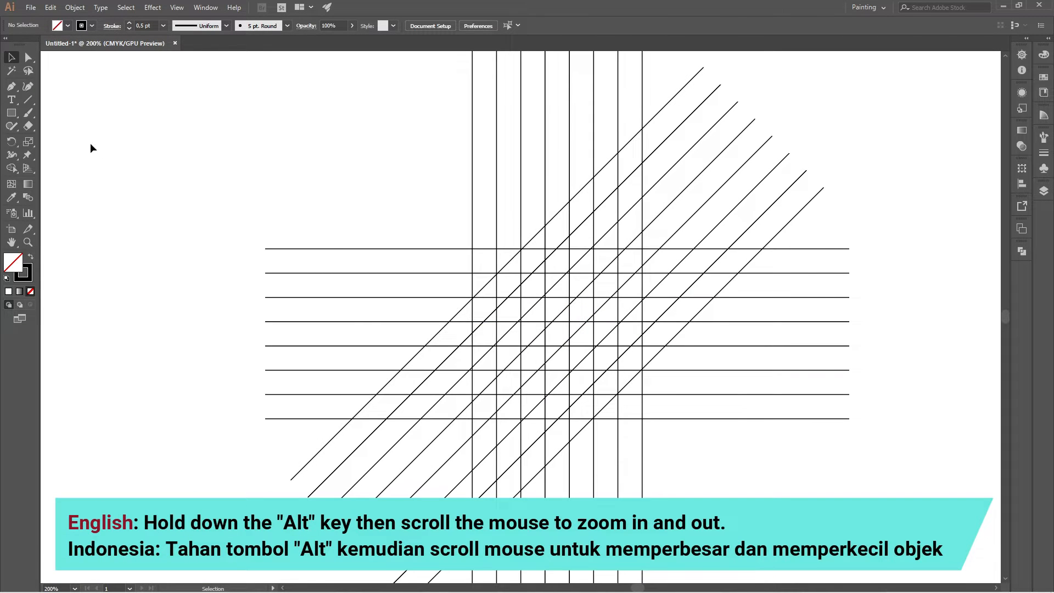
left_click(11, 112)
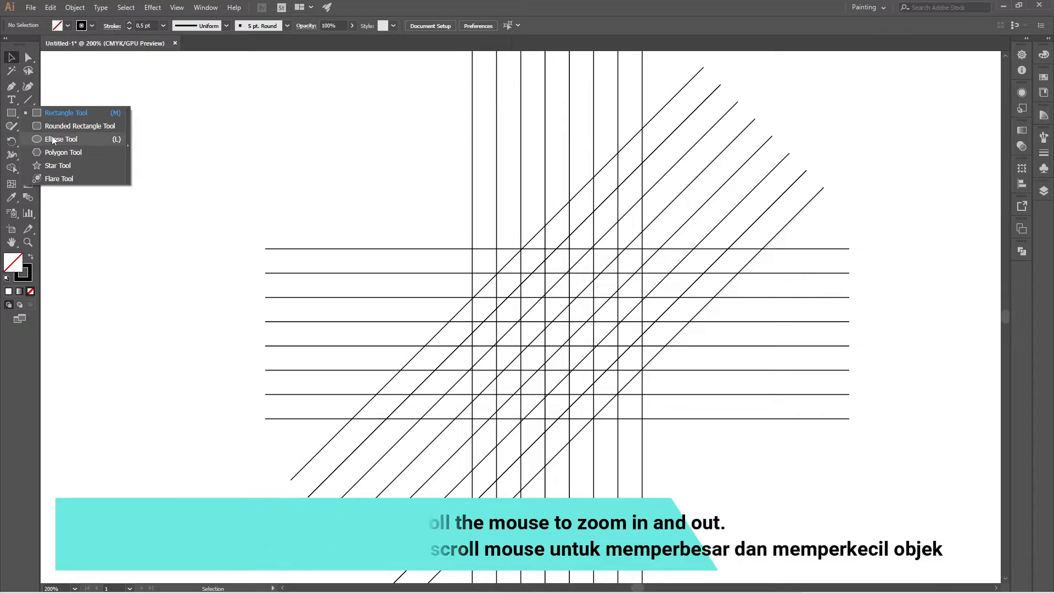
left_click(53, 138)
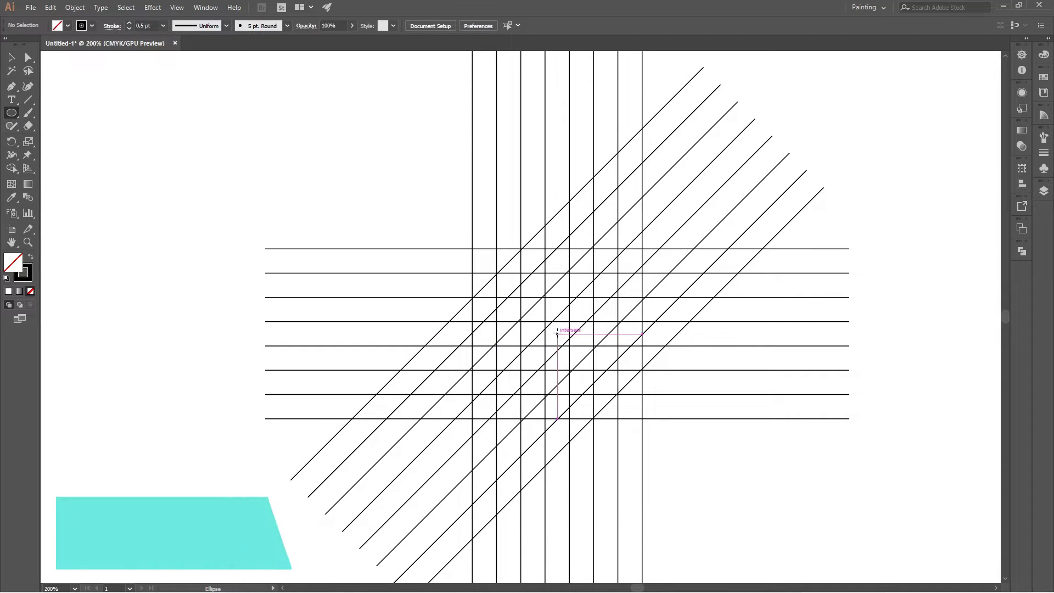
left_click_drag(556, 333, 642, 249)
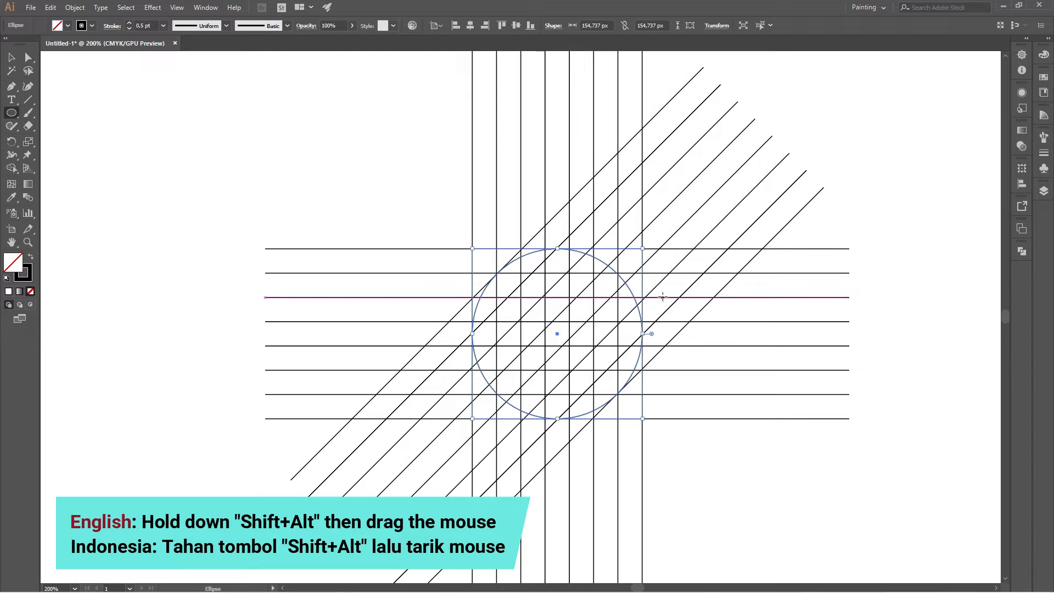
Copy the circle, paste it in front and scale the copy concentrically to about 111 px, touching the second grid lines.
left_click(11, 57)
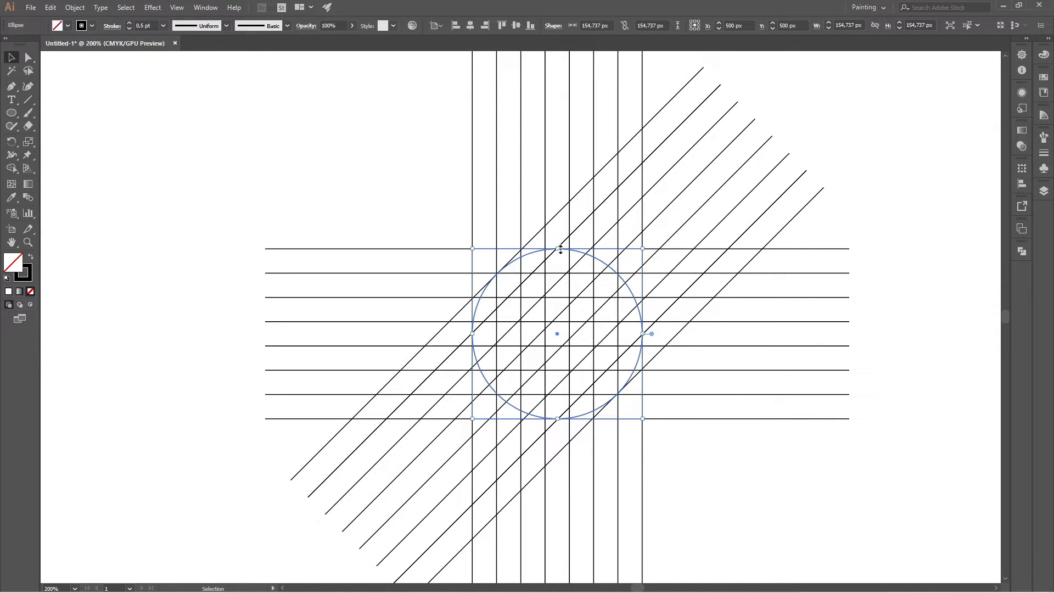
left_click(50, 8)
left_click(72, 82)
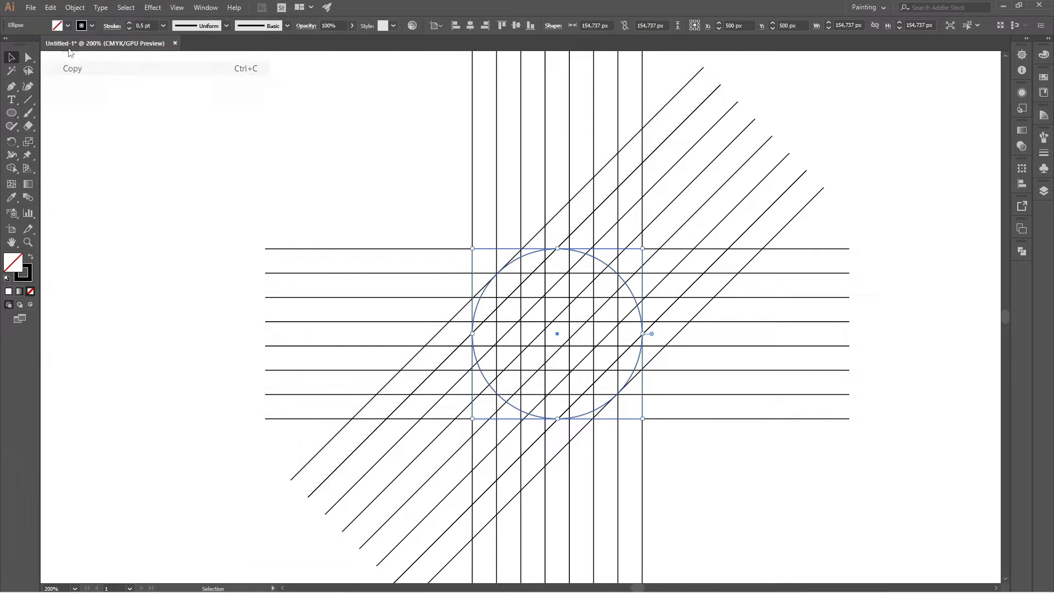
left_click(51, 8)
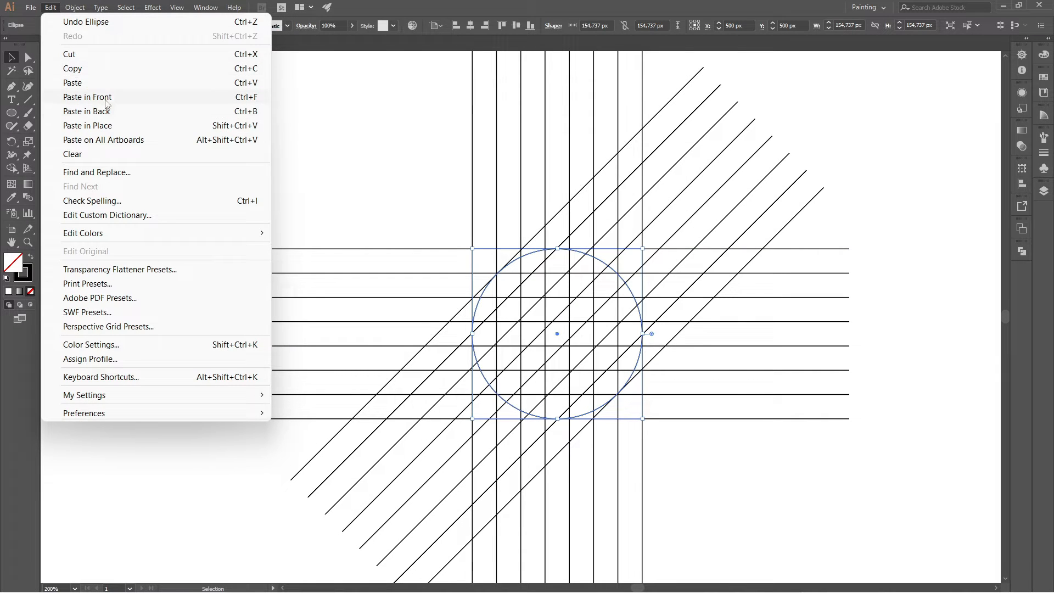
left_click(111, 98)
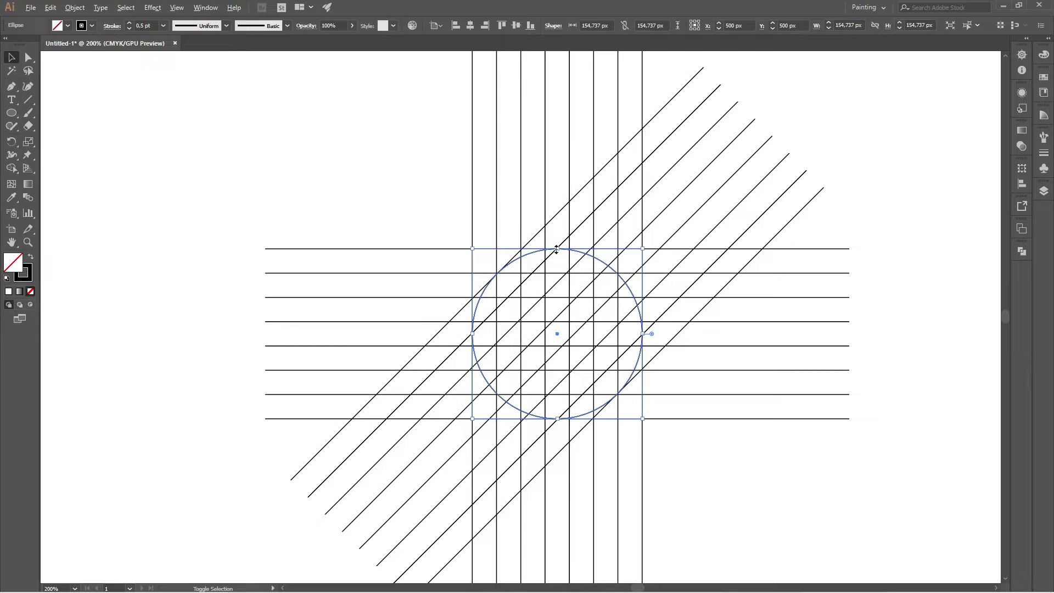
left_click_drag(556, 249, 583, 273)
Paste another copy of the smaller circle in front and scale it concentrically to about 66 px, touching the third grid lines.
left_click(51, 8)
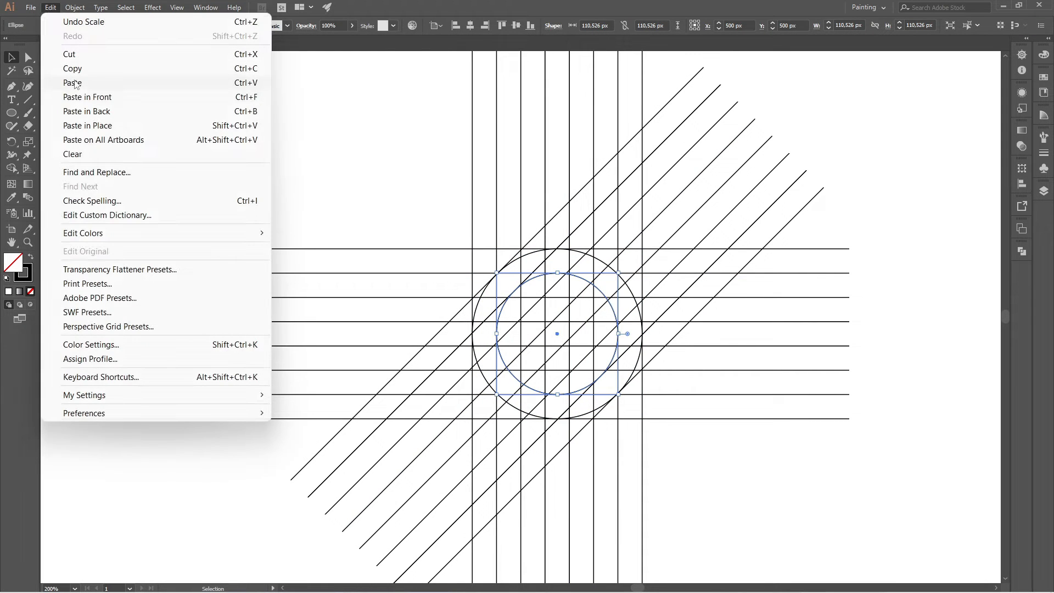
left_click(78, 69)
left_click(50, 8)
left_click(95, 97)
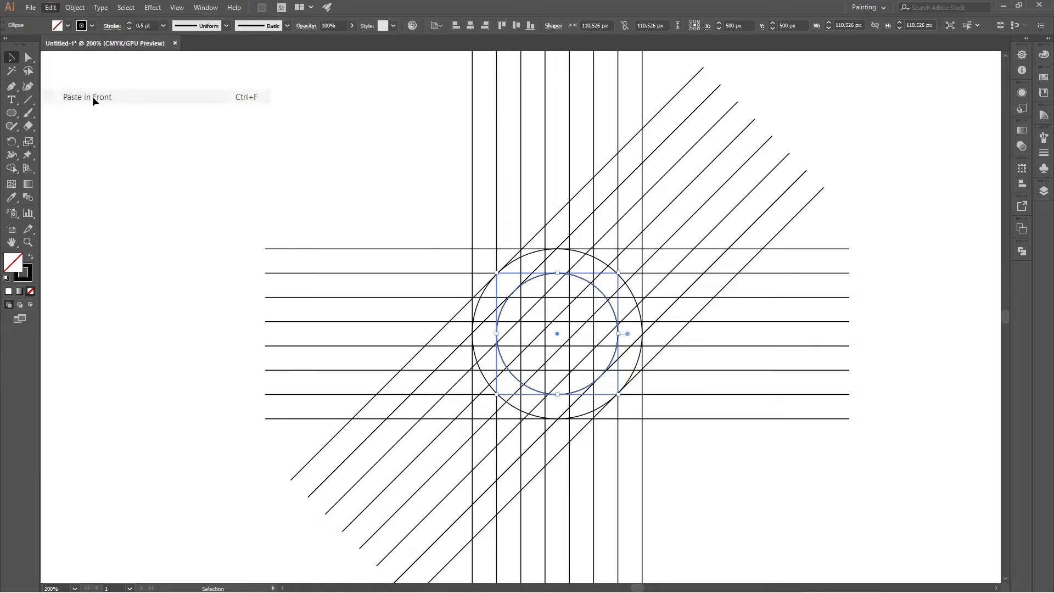
left_click_drag(556, 272, 585, 299)
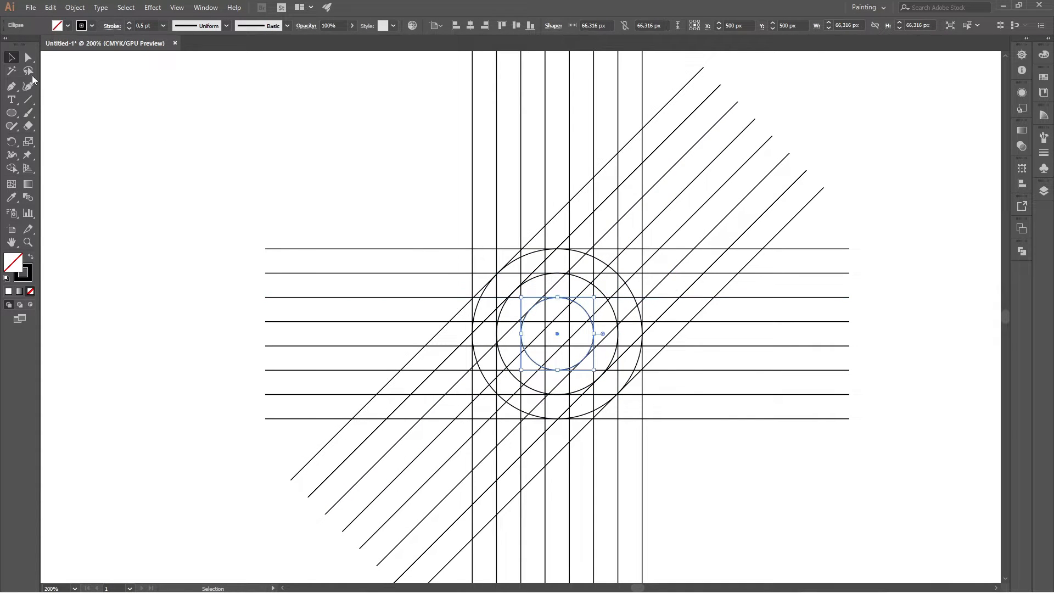
left_click(11, 57)
left_click(295, 143)
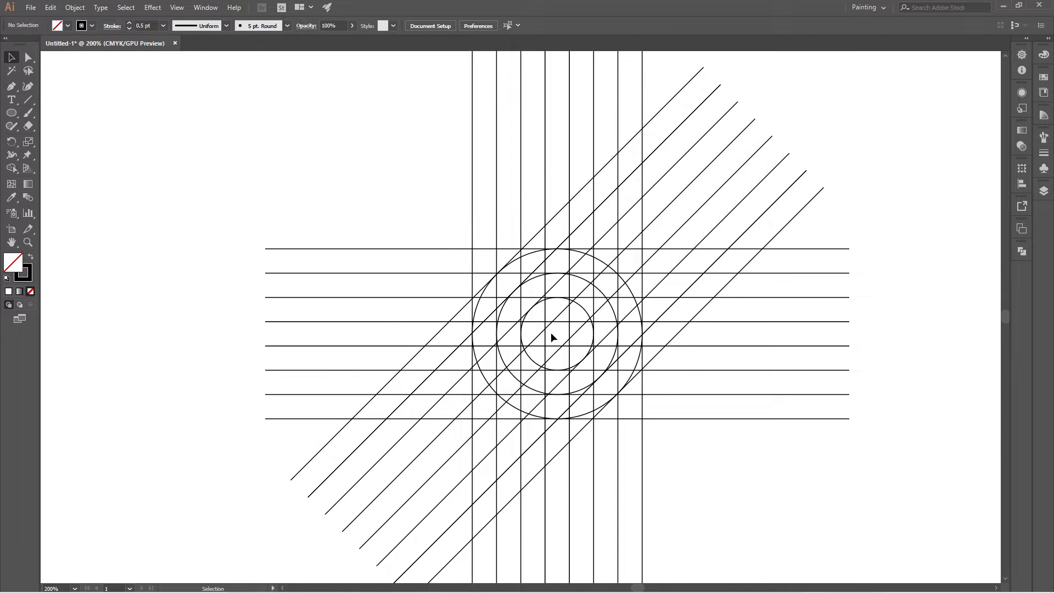
Select all lines and circles, activate the Shape Builder tool, and swap to a black fill with no stroke.
scroll(565, 338, "up", 1)
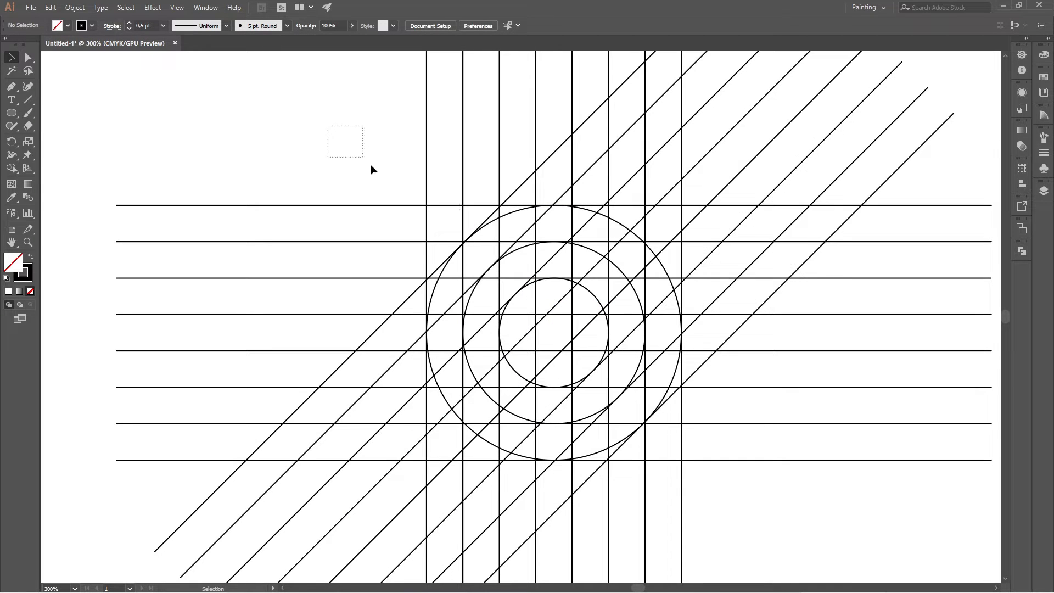
left_click_drag(371, 166, 762, 513)
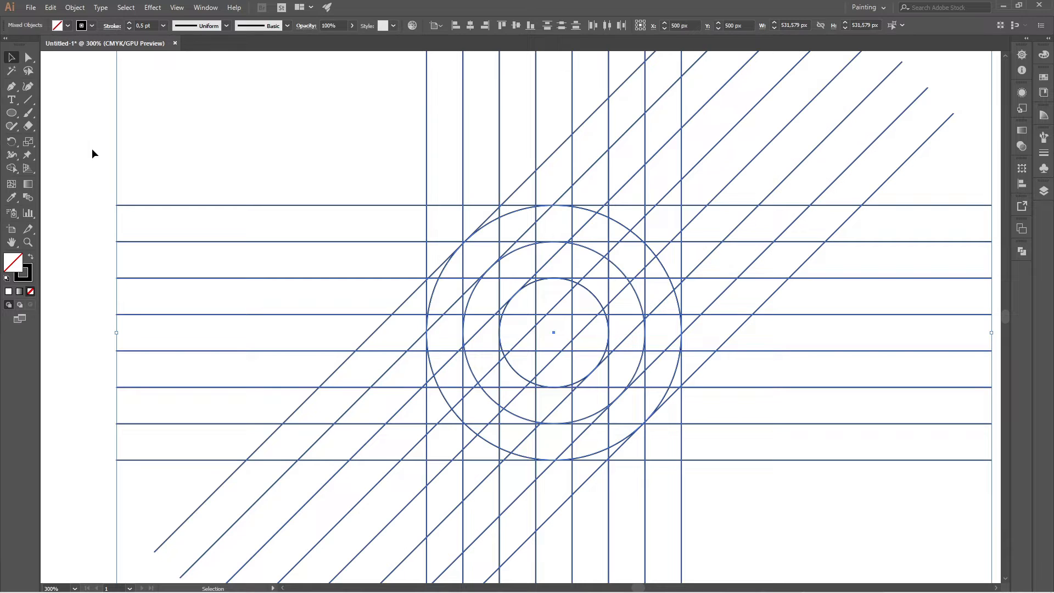
left_click(12, 173)
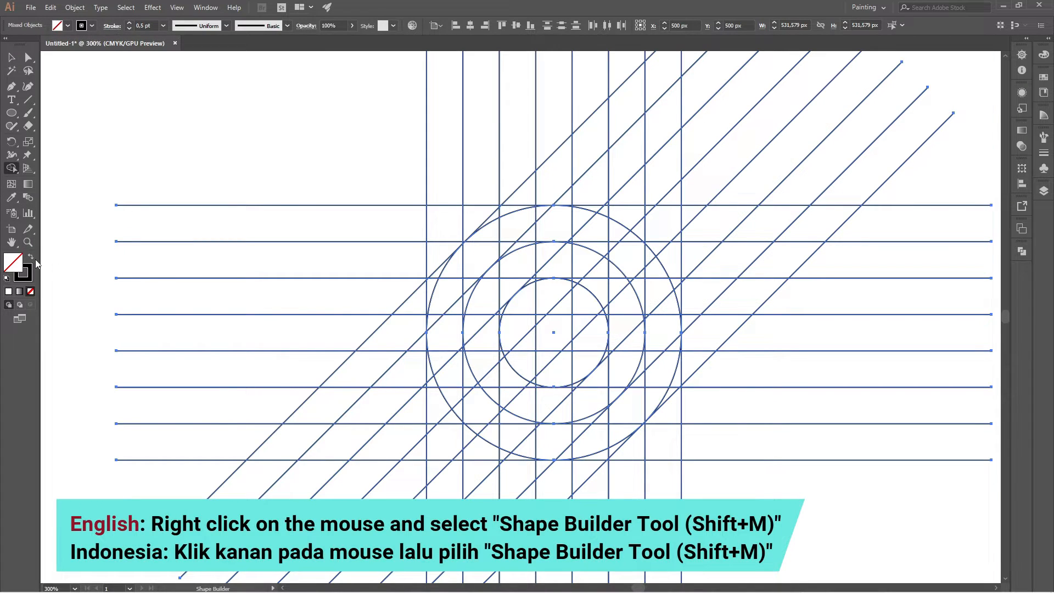
left_click(32, 258)
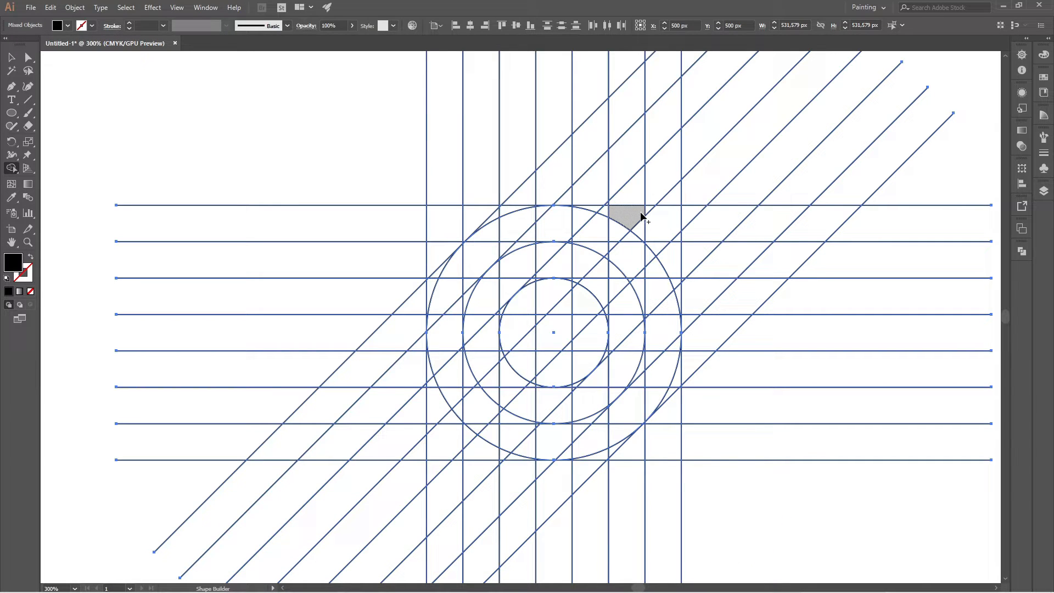
Merge the upper cells between the outer and middle circles into one black curved band, ending in a diagonal along the top strip.
mouse_move(648, 210)
left_mouse_down()
mouse_move(591, 235)
mouse_move(547, 233)
mouse_move(594, 213)
left_mouse_up()
scroll(530, 235, "up", 4)
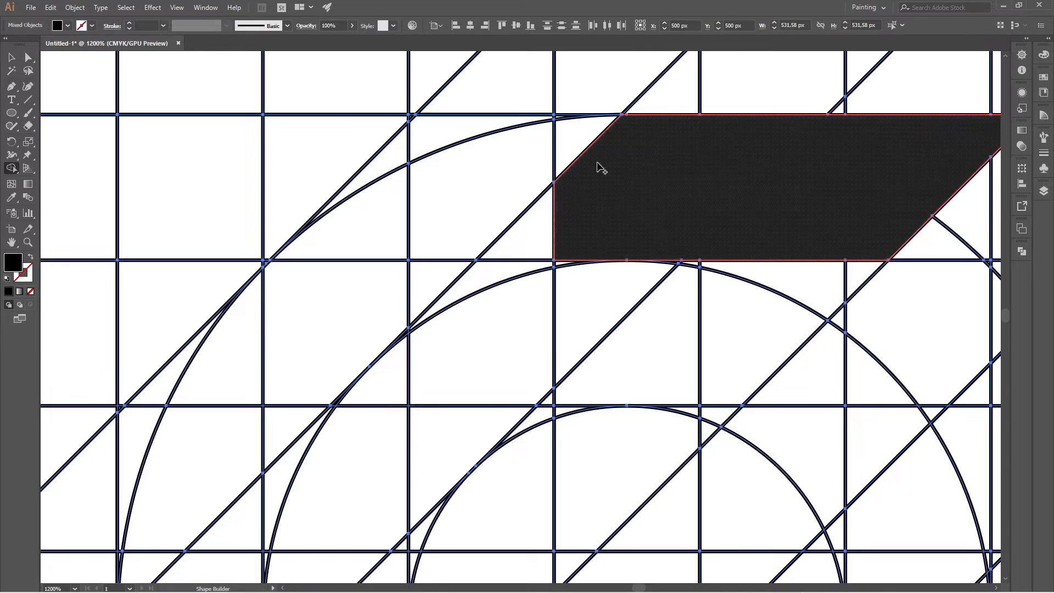
mouse_move(538, 192)
left_mouse_down()
mouse_move(360, 318)
mouse_move(247, 361)
mouse_move(449, 226)
mouse_move(568, 261)
left_mouse_up()
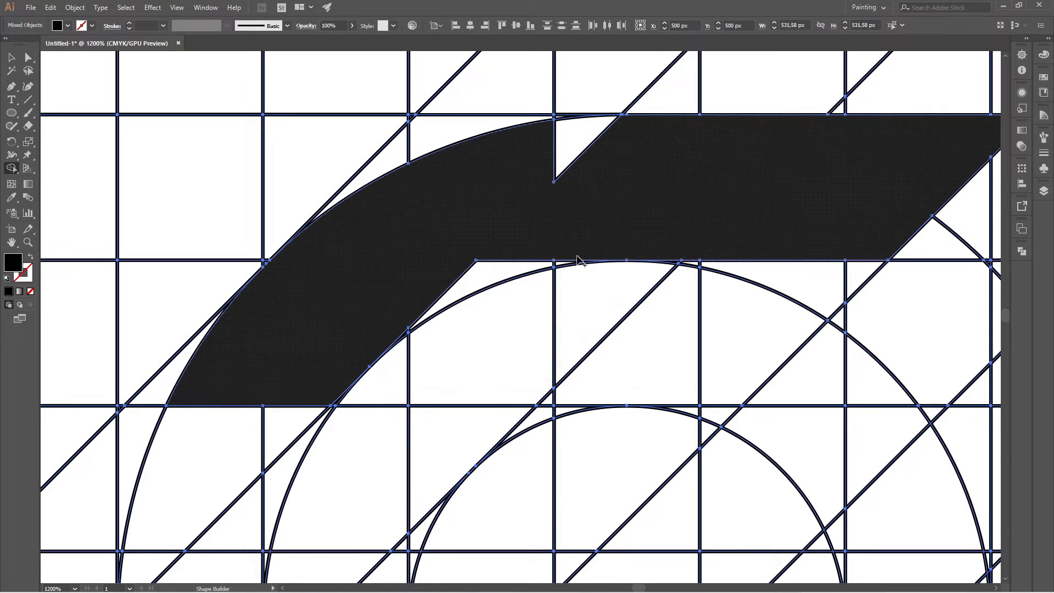
scroll(568, 260, "up", 2)
left_click(393, 295)
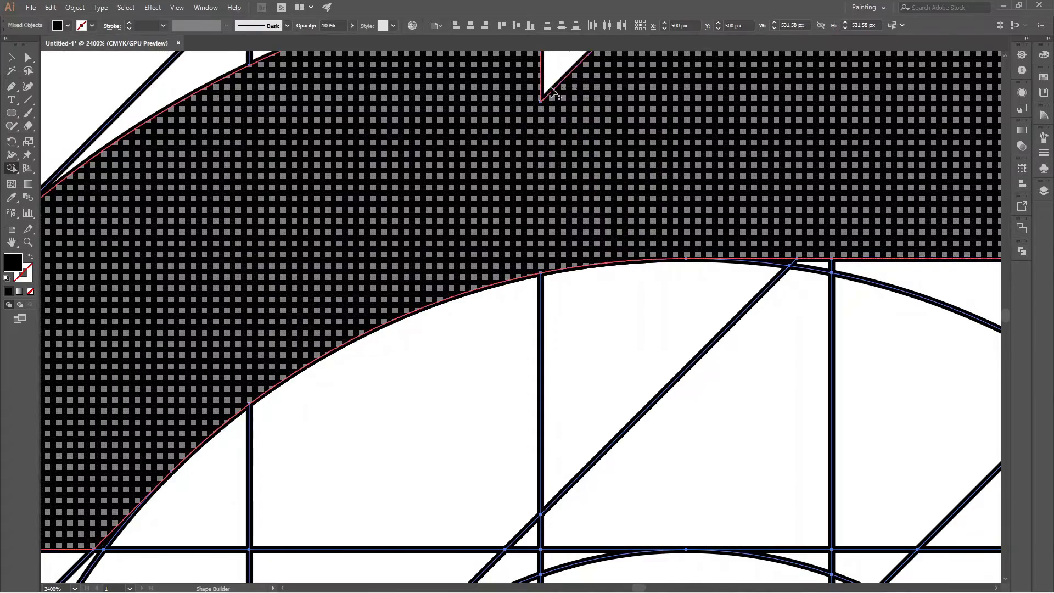
scroll(575, 185, "down", 4)
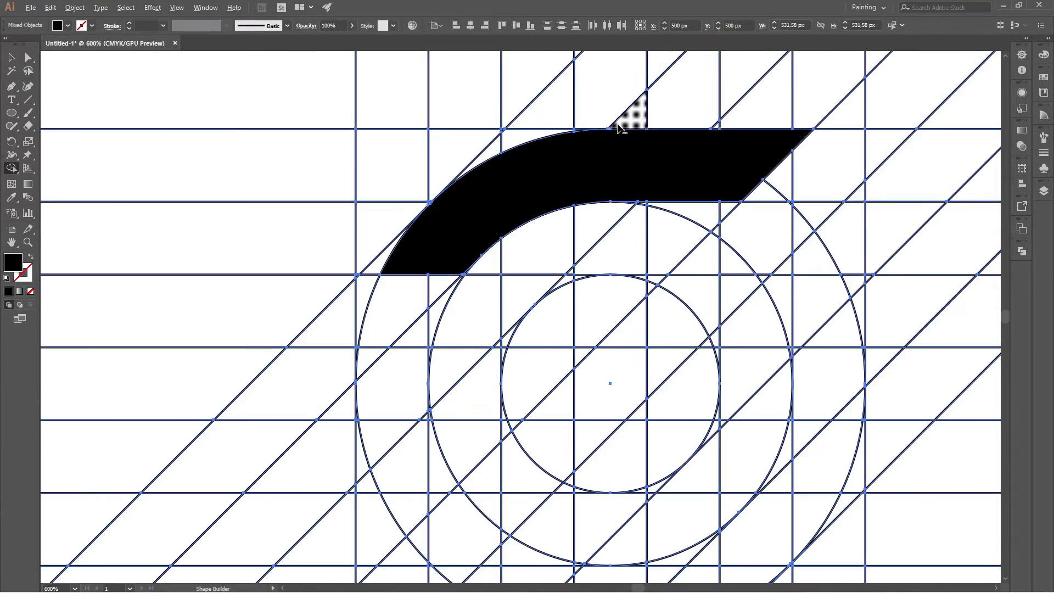
Merge the first cells between the third and fourth horizontal lines into a black shape starting at the diagonal beside the inner circle.
scroll(595, 137, "up", 3)
scroll(560, 302, "down", 3)
scroll(543, 300, "up", 1)
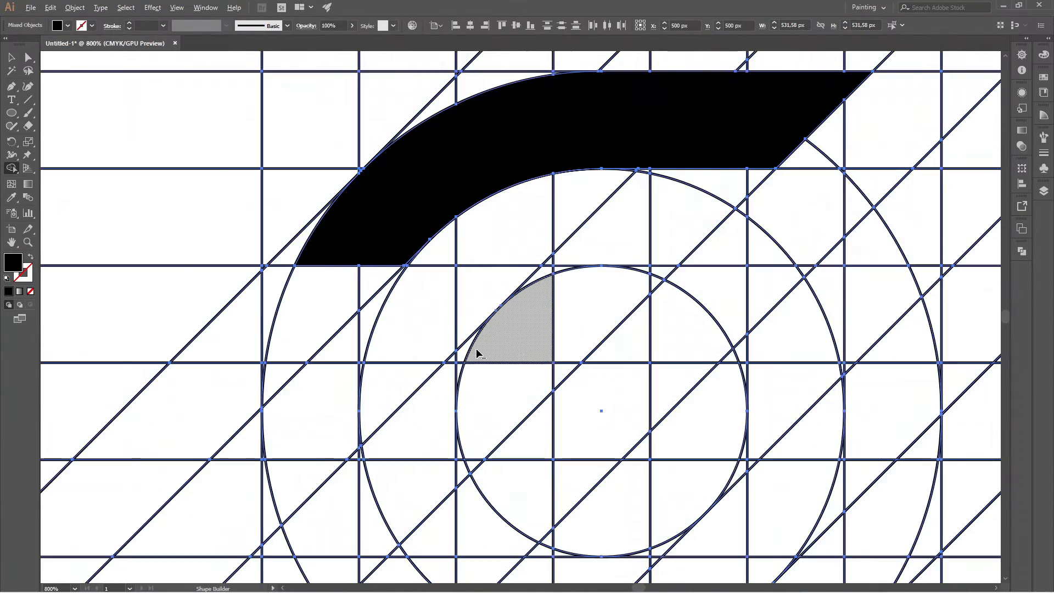
scroll(477, 352, "up", 1)
mouse_move(439, 369)
left_mouse_down()
mouse_move(512, 287)
mouse_move(560, 275)
mouse_move(626, 203)
mouse_move(672, 204)
left_mouse_up()
scroll(434, 326, "down", 1)
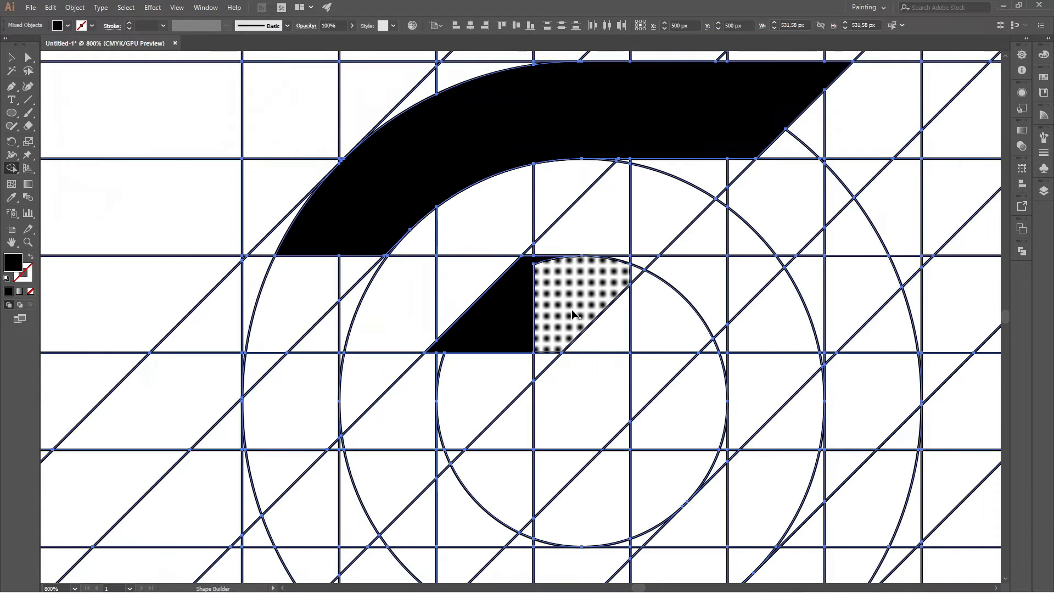
Extend the black shape between the third and fourth horizontal lines to the outer circle's edge, merging the small leftover cells into the bar.
mouse_move(505, 324)
left_mouse_down()
mouse_move(880, 329)
mouse_move(738, 348)
left_mouse_up()
scroll(738, 348, "up", 1)
left_click_drag(776, 275, 484, 182)
scroll(420, 226, "down", 1)
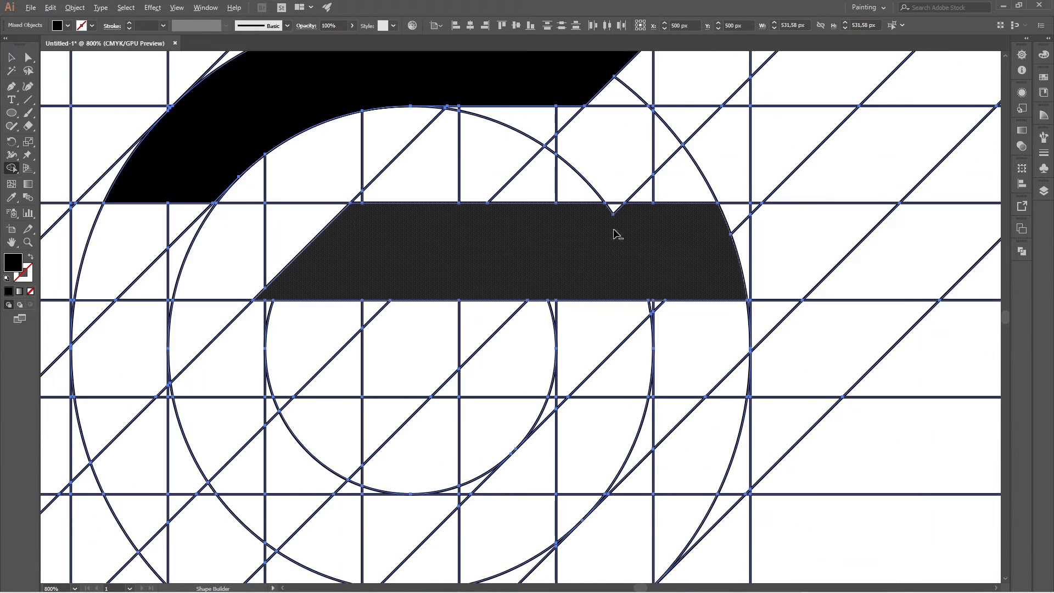
scroll(609, 220, "up", 1)
left_click_drag(590, 206, 590, 206)
scroll(590, 206, "down", 3)
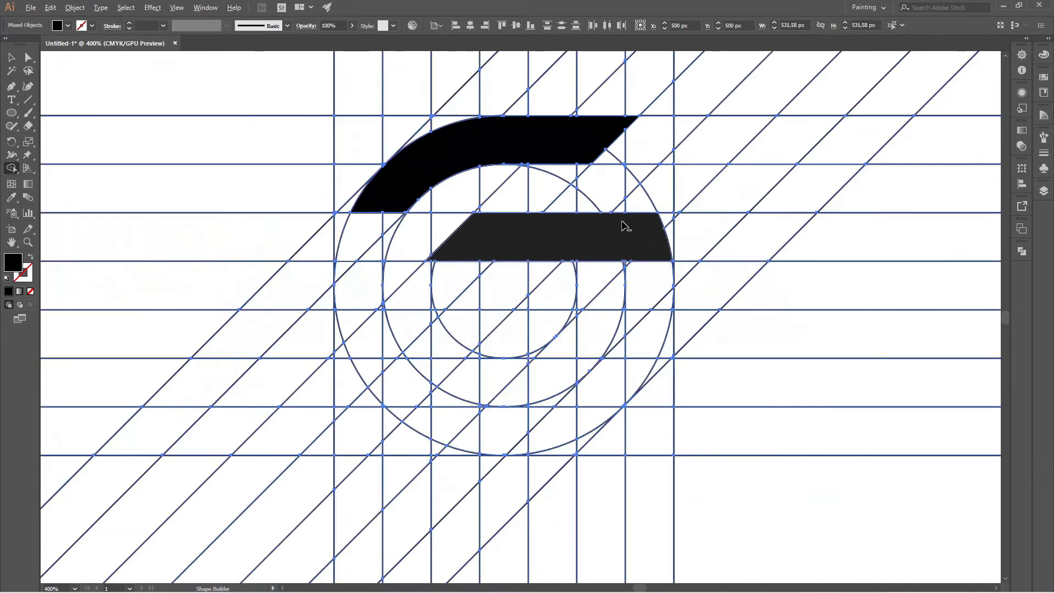
left_click(603, 234)
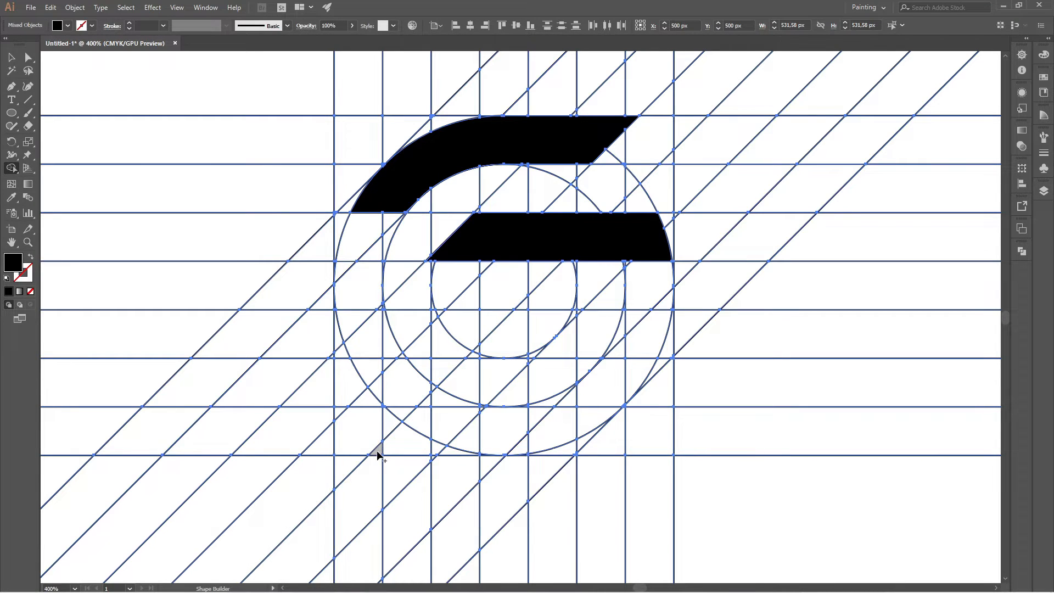
Merge the cells between the two lowest horizontal lines into a black bar with a diagonal left end, reaching the fifth vertical line.
left_click_drag(430, 422, 483, 414)
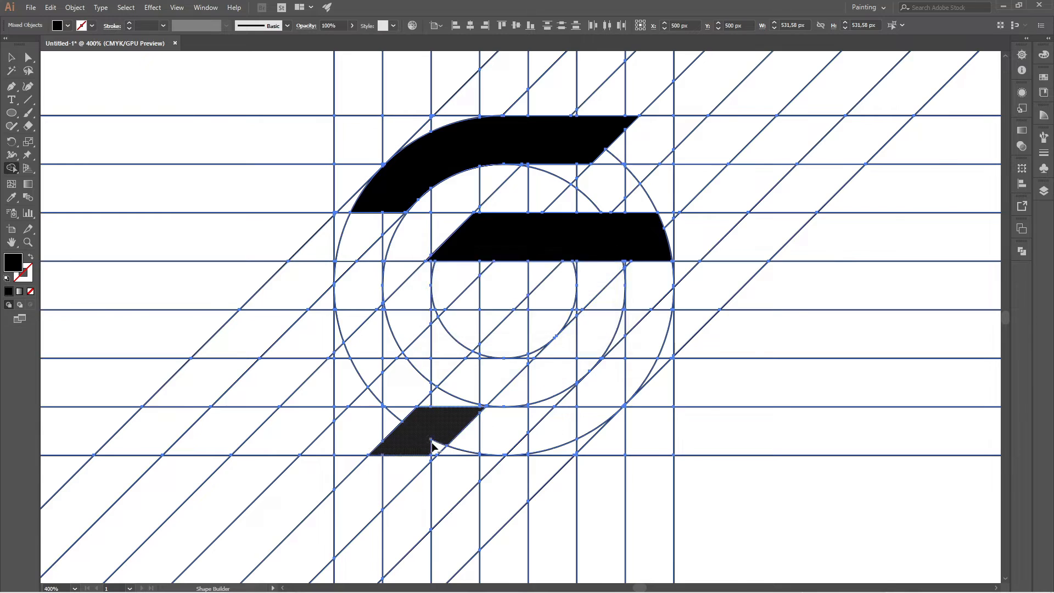
scroll(431, 446, "up", 3)
mouse_move(435, 447)
left_mouse_down()
mouse_move(539, 464)
mouse_move(581, 346)
mouse_move(619, 465)
left_mouse_up()
scroll(619, 466, "up", 2)
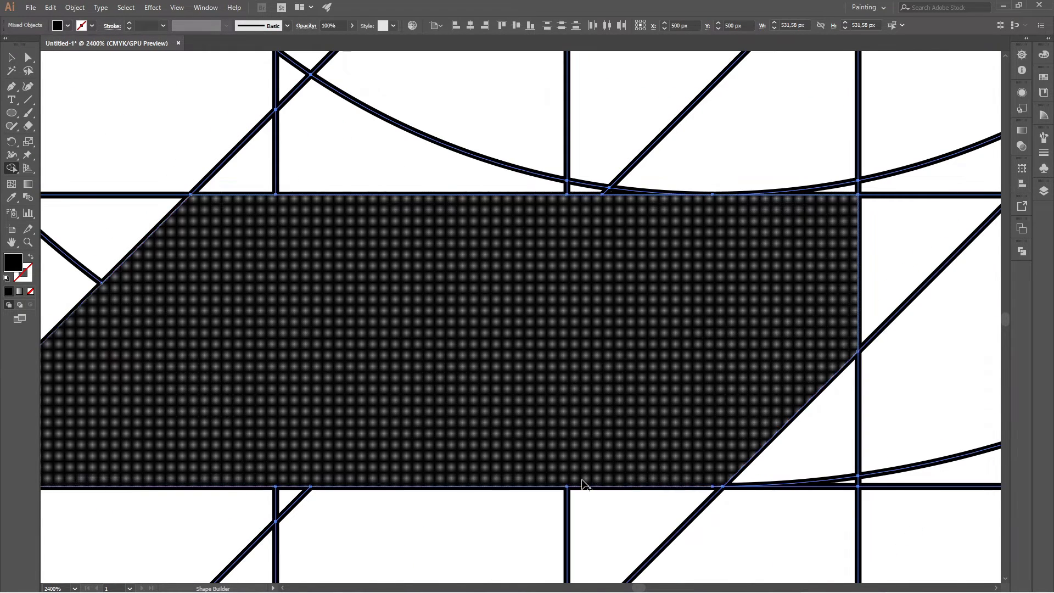
scroll(559, 474, "down", 4)
scroll(548, 376, "down", 1)
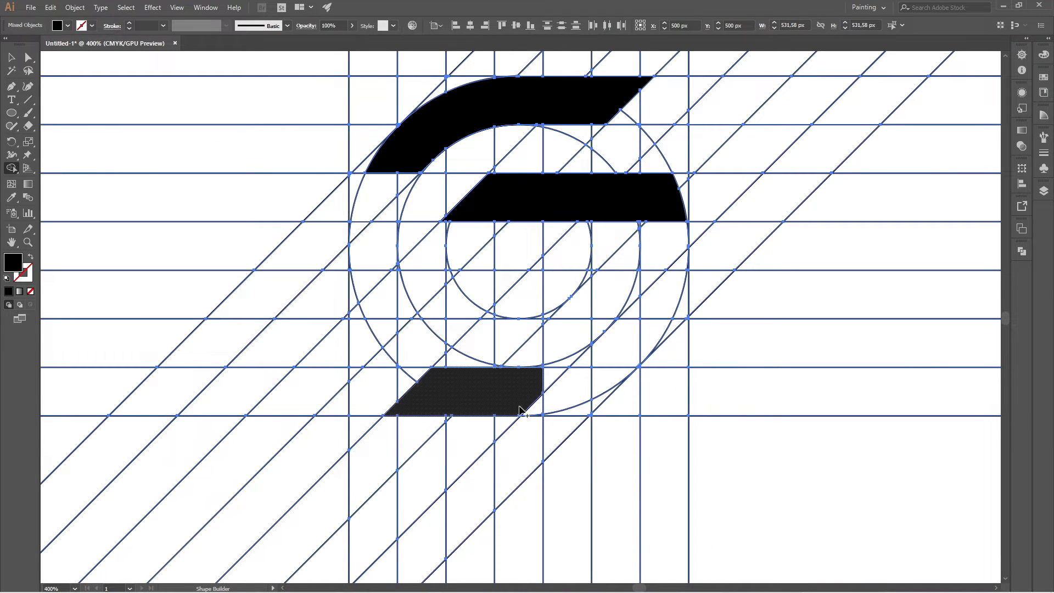
Join the lowest bar to the upper right bar by merging the cells along the right side between the middle and outer circles.
mouse_move(520, 403)
left_mouse_down()
mouse_move(624, 357)
mouse_move(657, 273)
mouse_move(650, 217)
mouse_move(643, 225)
left_mouse_up()
scroll(644, 226, "up", 1)
scroll(643, 225, "up", 4)
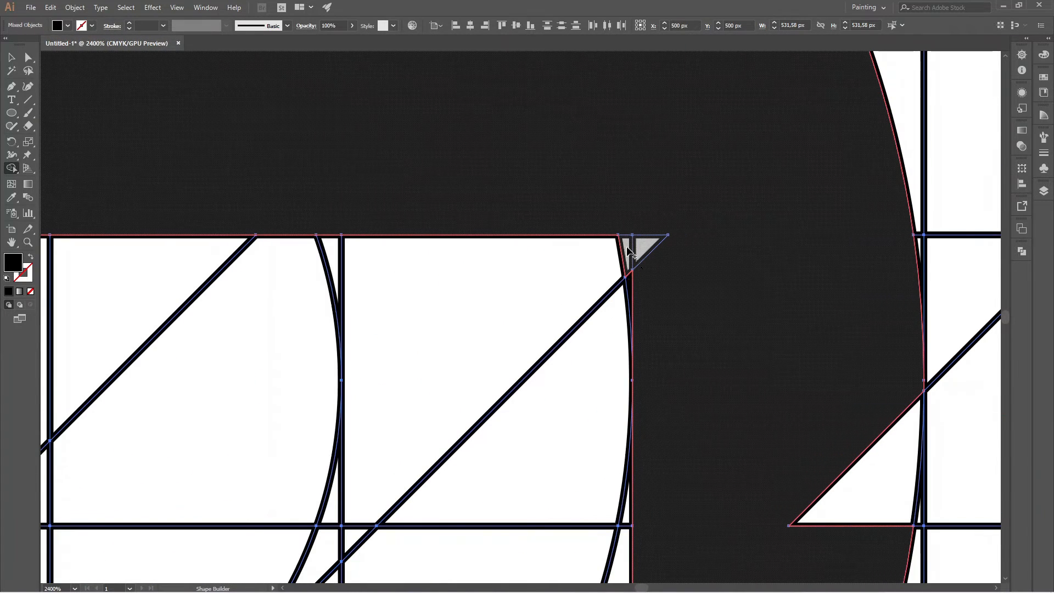
left_click(632, 278)
scroll(631, 275, "down", 5)
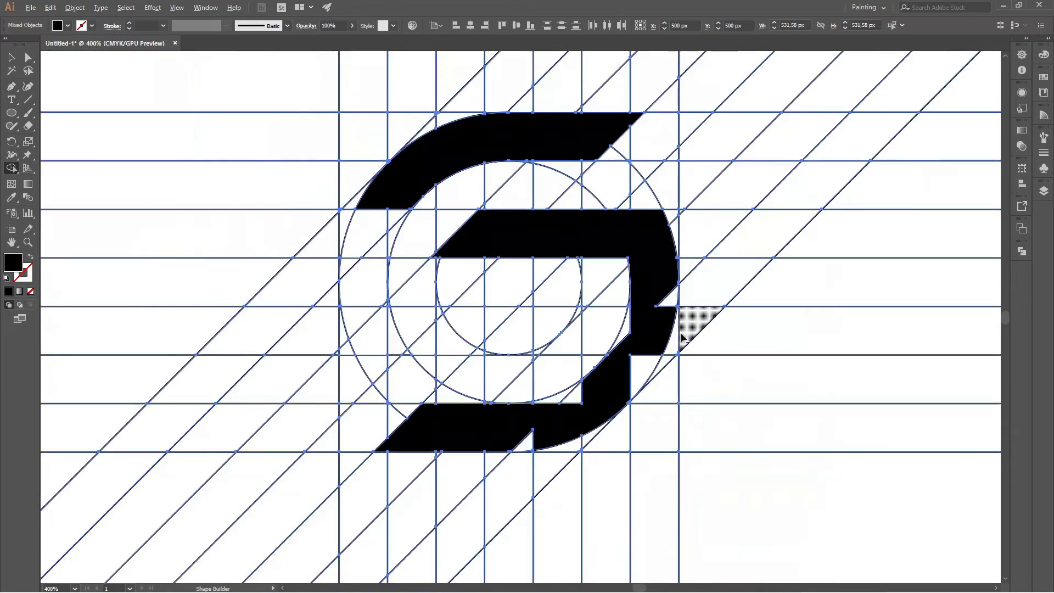
Merge the leftover cells on the right curve so its edges follow the middle and outer circles.
scroll(683, 337, "up", 3)
left_click_drag(652, 231, 558, 466)
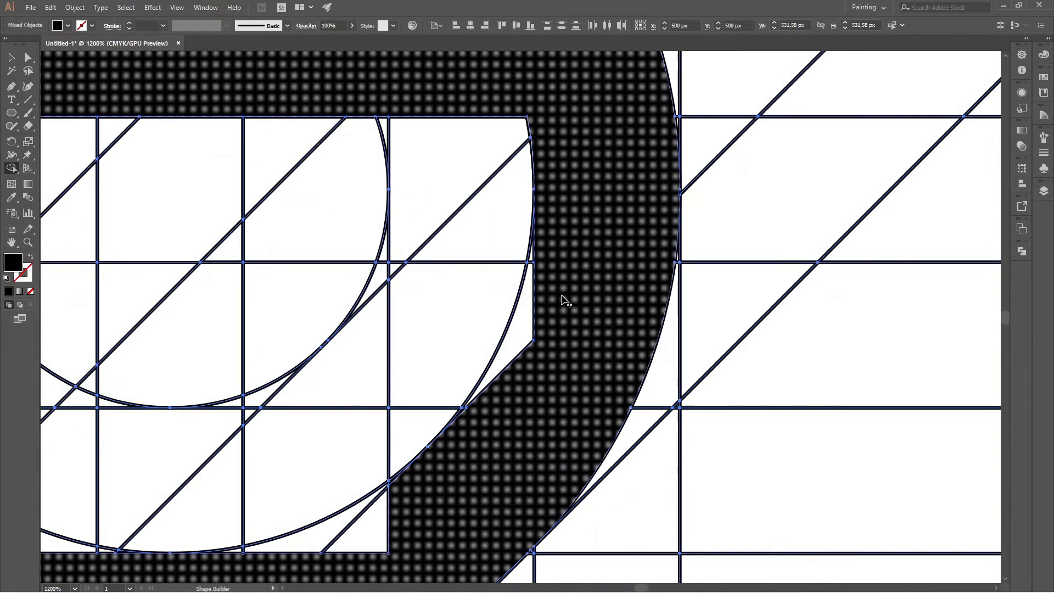
mouse_move(538, 313)
left_mouse_down()
mouse_move(543, 343)
mouse_move(480, 426)
left_mouse_up()
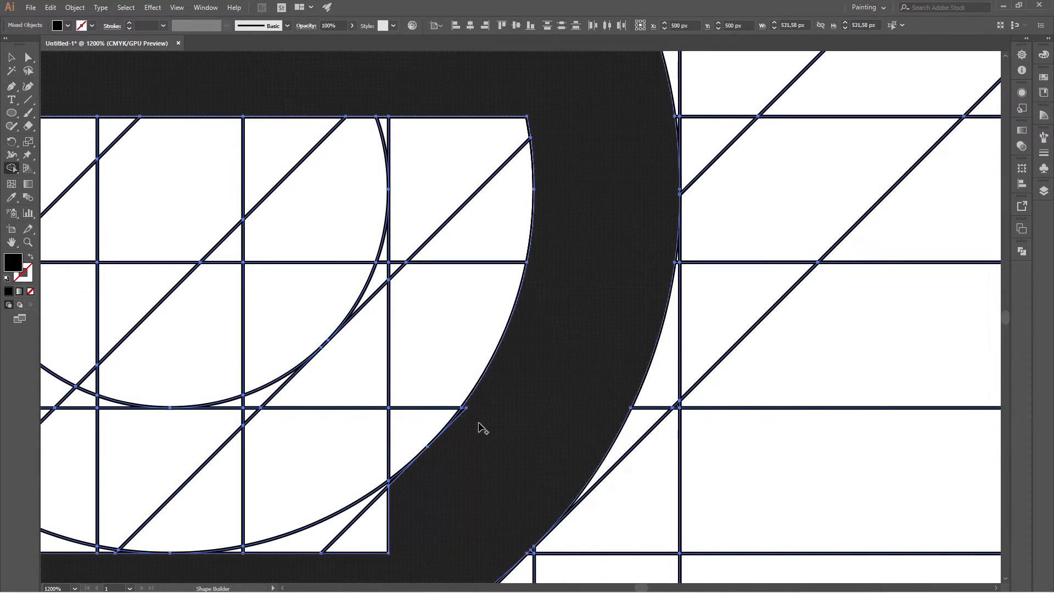
scroll(480, 426, "up", 2)
scroll(605, 306, "down", 5)
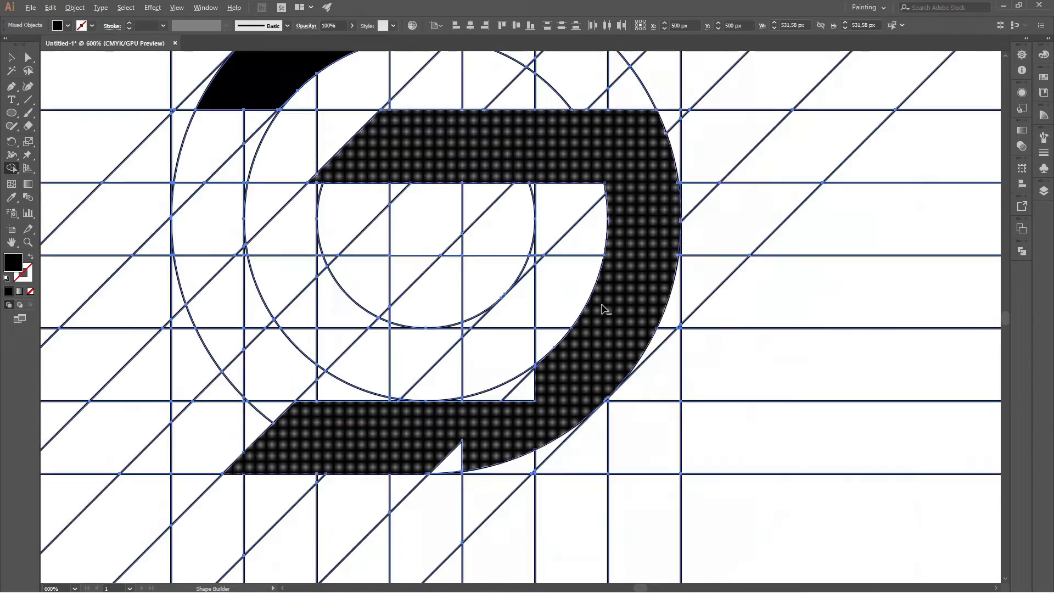
Merge the small cells outside the middle circle at the inner lower right corner into the black curve.
scroll(463, 423, "up", 3)
scroll(620, 313, "up", 3)
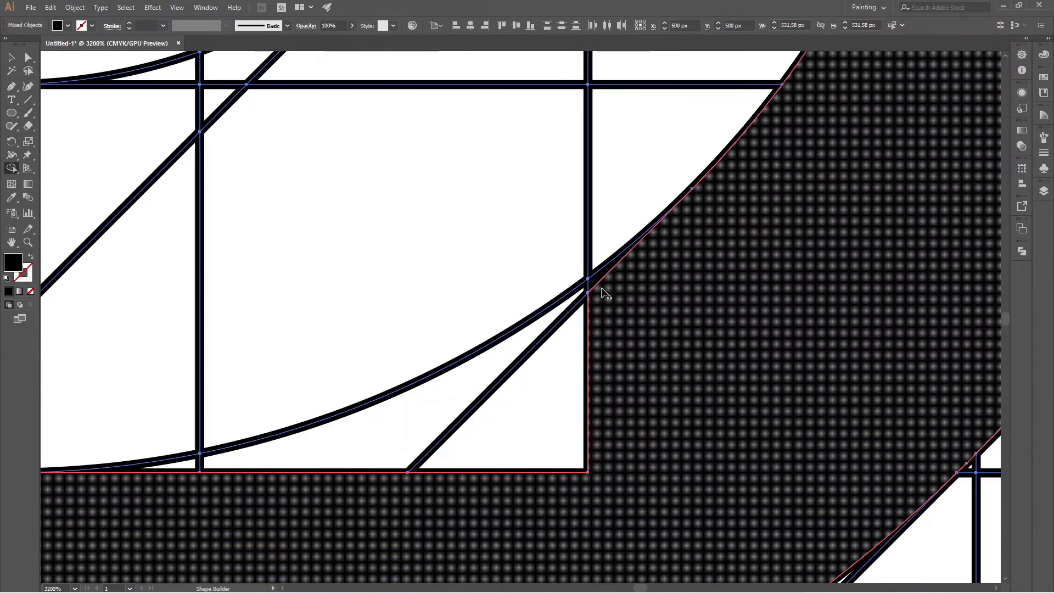
left_click(584, 300)
scroll(680, 327, "down", 4)
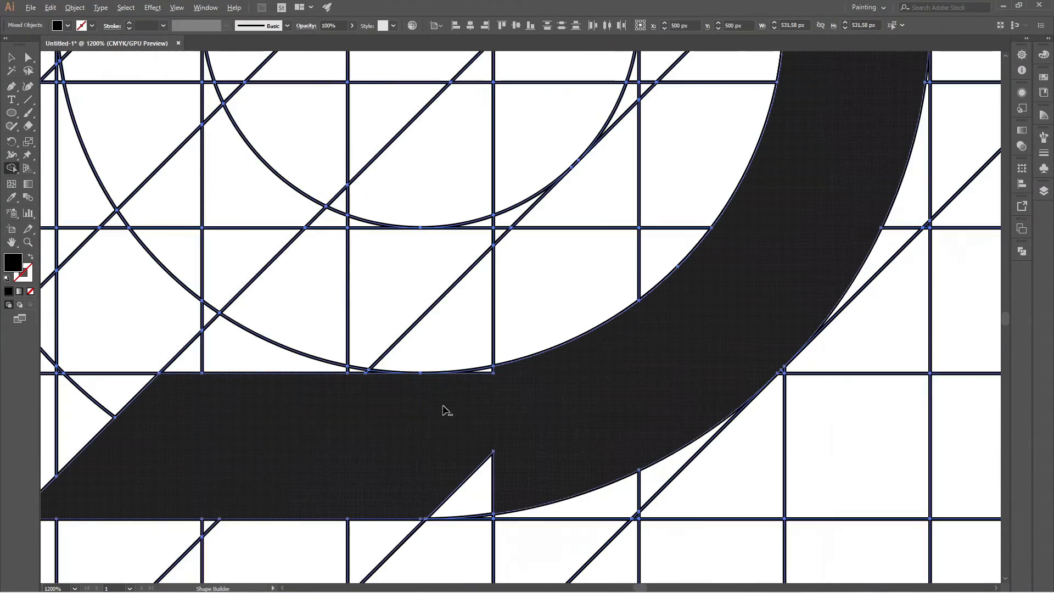
scroll(445, 411, "up", 3)
left_click_drag(554, 348, 534, 350)
scroll(536, 356, "down", 3)
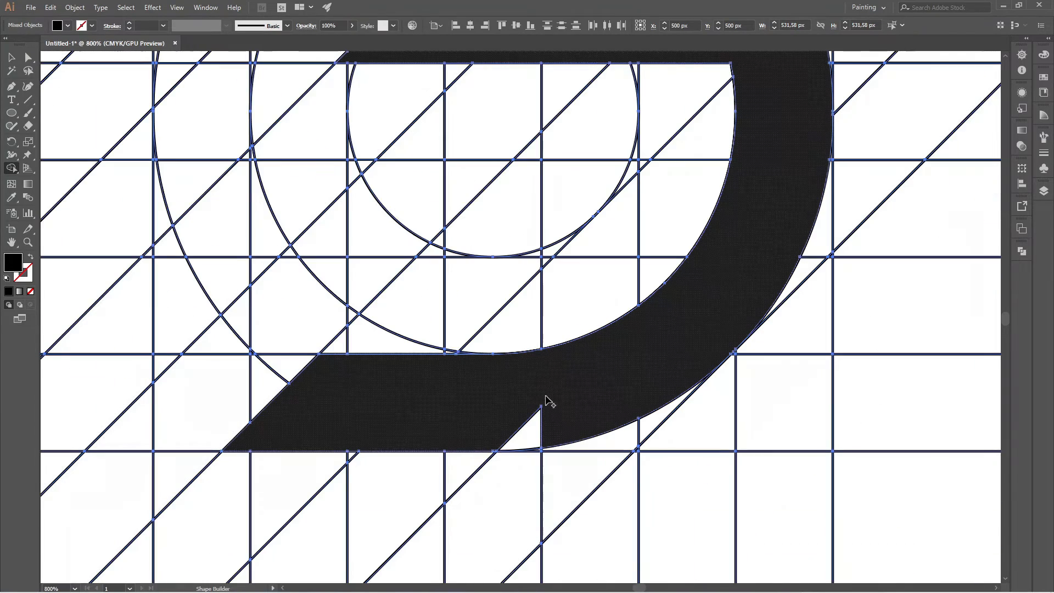
Fill the triangular notch on the lower edge of the black curve by merging its cells up to the outer circle.
left_click_drag(556, 419, 515, 423)
scroll(552, 415, "up", 2)
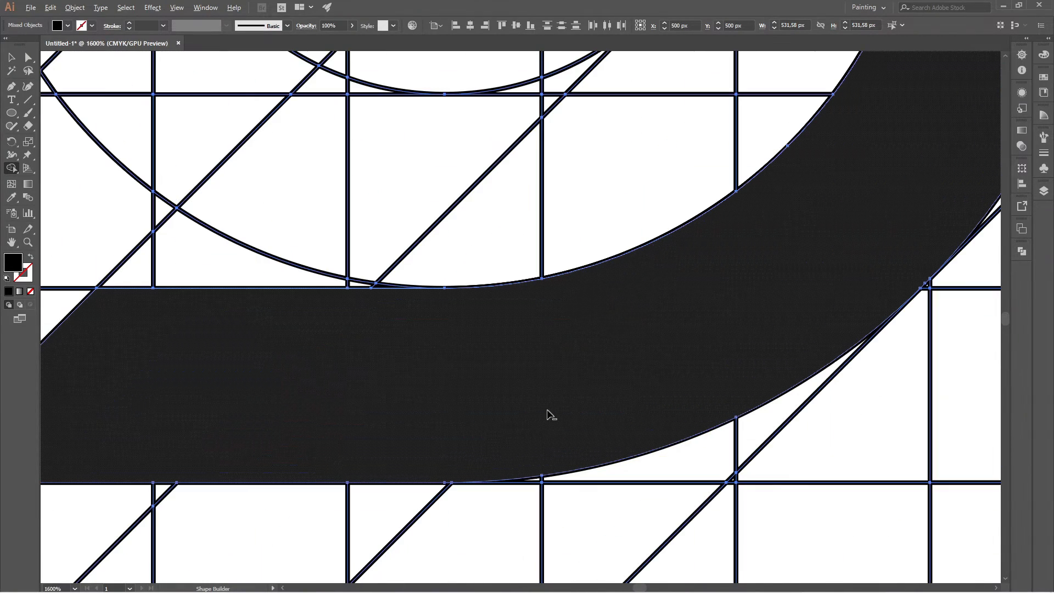
scroll(555, 418, "down", 4)
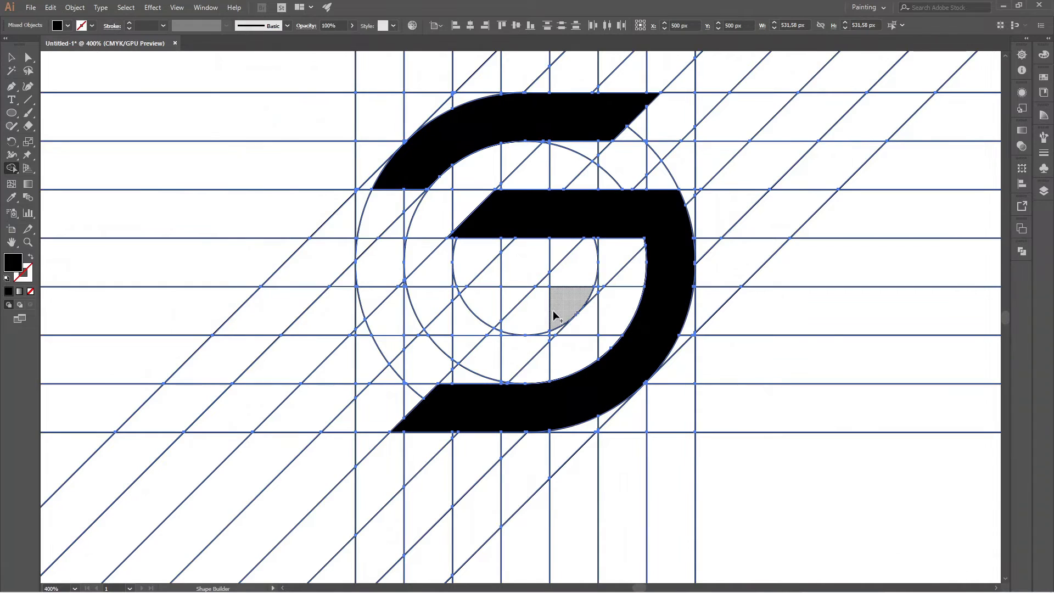
Merge the first cells between the fifth and sixth horizontal lines into a black shape ending at the diagonal tangent to the inner circle.
scroll(566, 296, "up", 3)
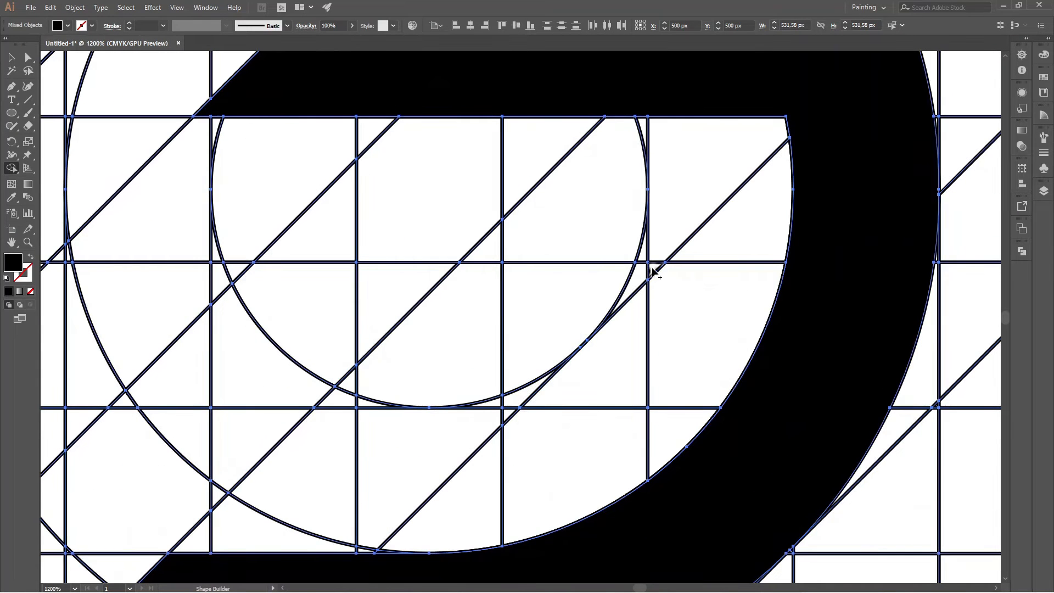
mouse_move(653, 271)
left_mouse_down()
mouse_move(523, 394)
mouse_move(498, 399)
mouse_move(505, 405)
left_mouse_up()
scroll(571, 335, "down", 4)
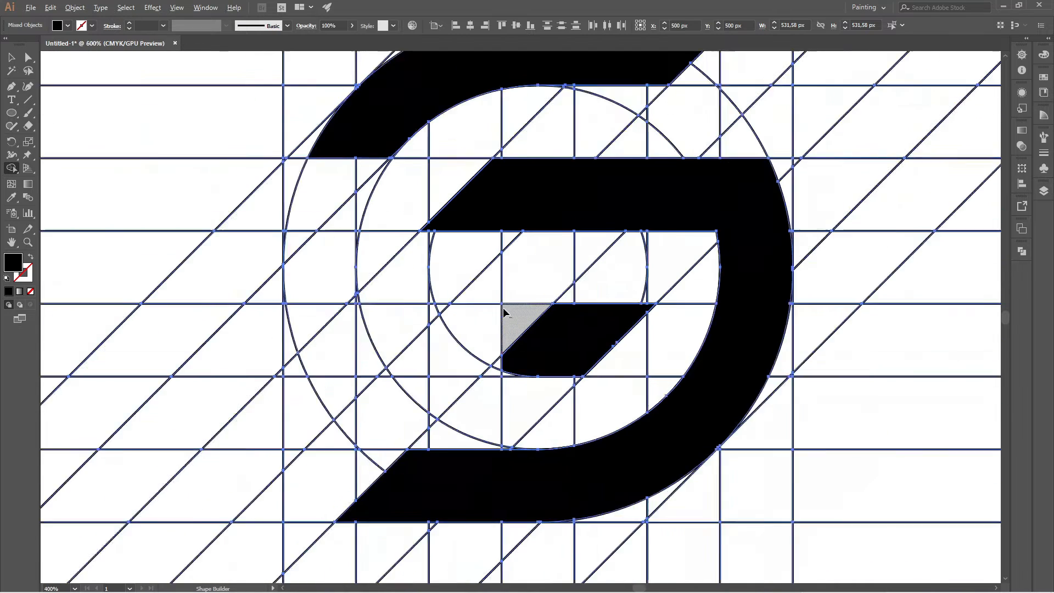
Extend the black shape between the fifth and sixth horizontal lines leftward to the outer circle as one continuous bar.
scroll(516, 346, "up", 3)
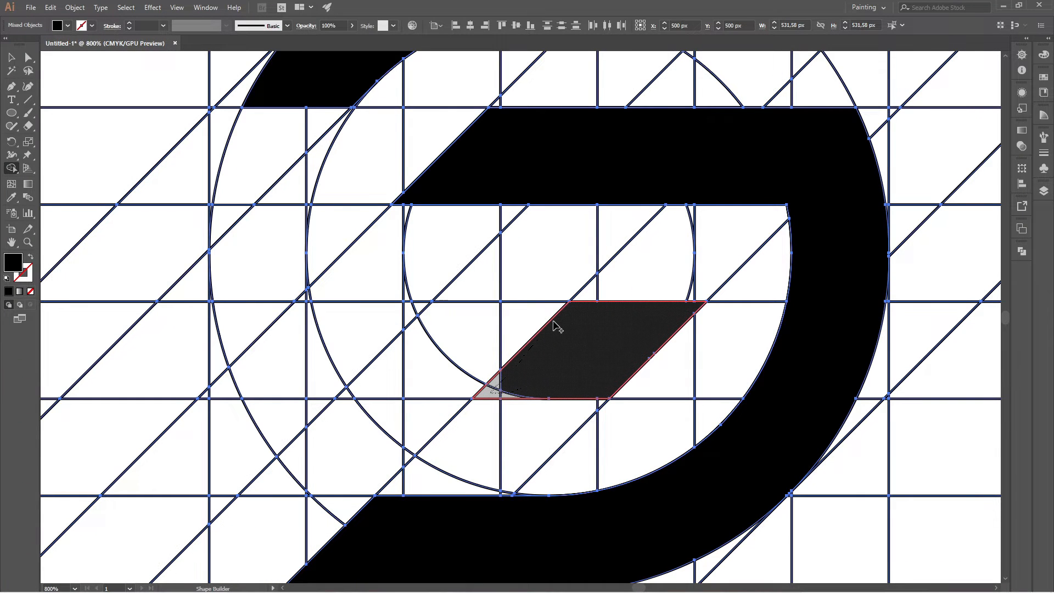
mouse_move(555, 325)
left_mouse_down()
mouse_move(361, 353)
mouse_move(384, 353)
left_mouse_up()
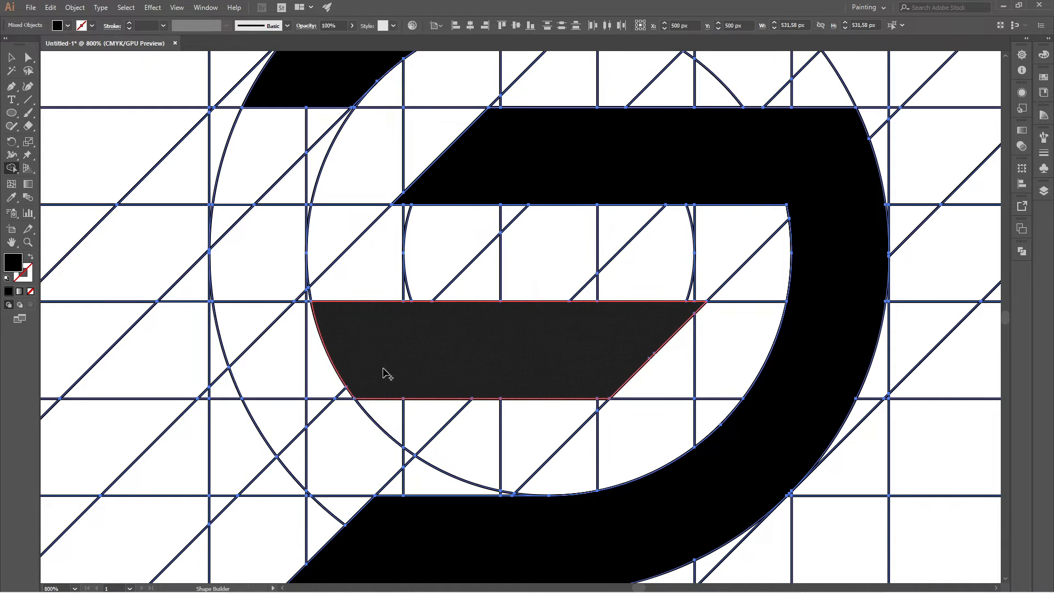
left_click_drag(374, 384, 291, 384)
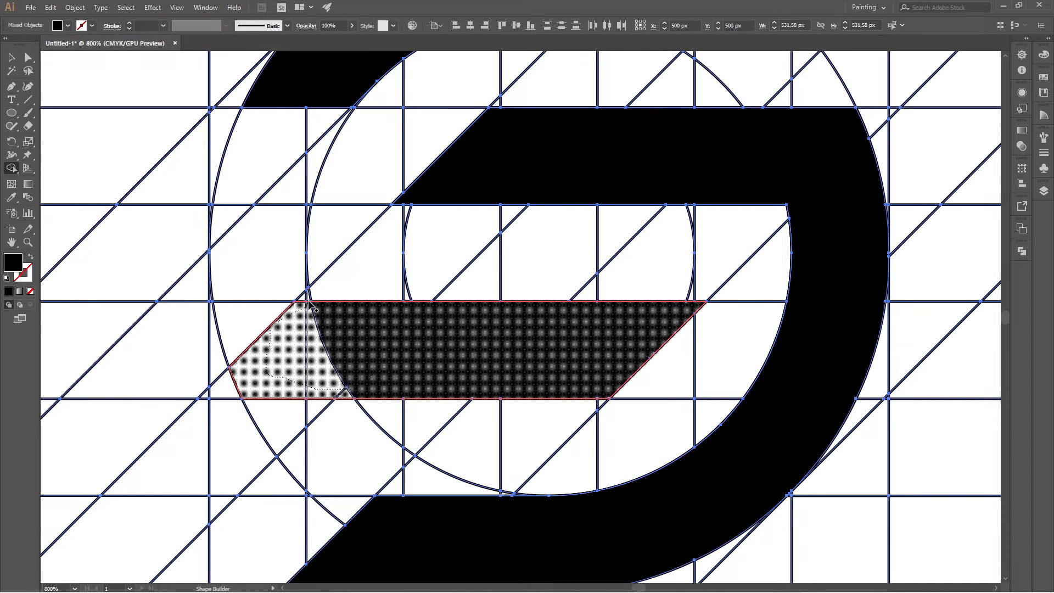
left_click_drag(304, 297, 431, 384)
scroll(460, 374, "down", 2)
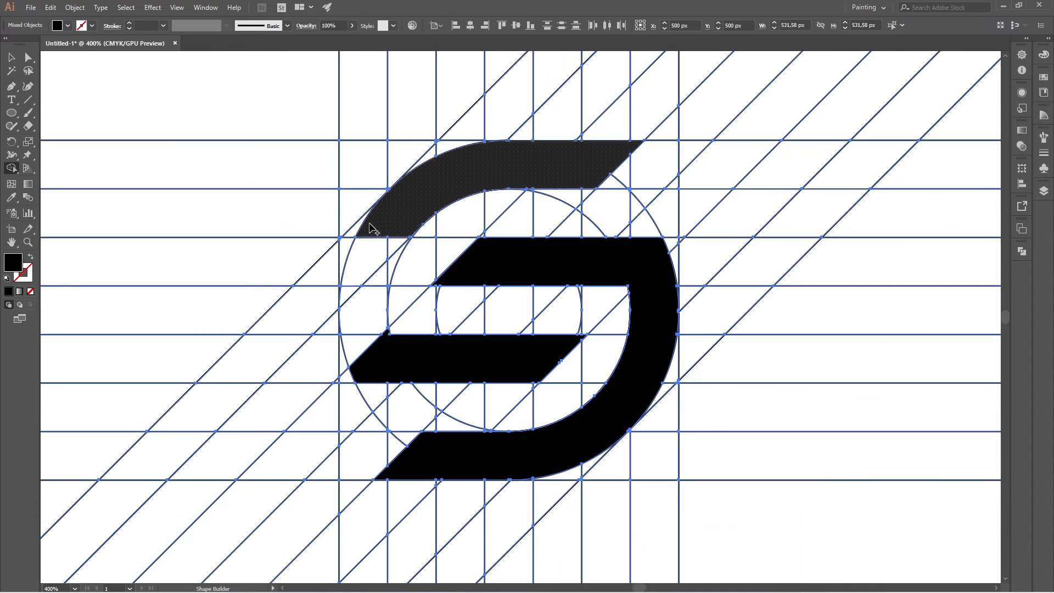
Join the upper curved band to the left end of the middle bar, filling the notch between the middle and outer circles.
mouse_move(385, 233)
left_mouse_down()
mouse_move(360, 280)
mouse_move(375, 356)
left_mouse_up()
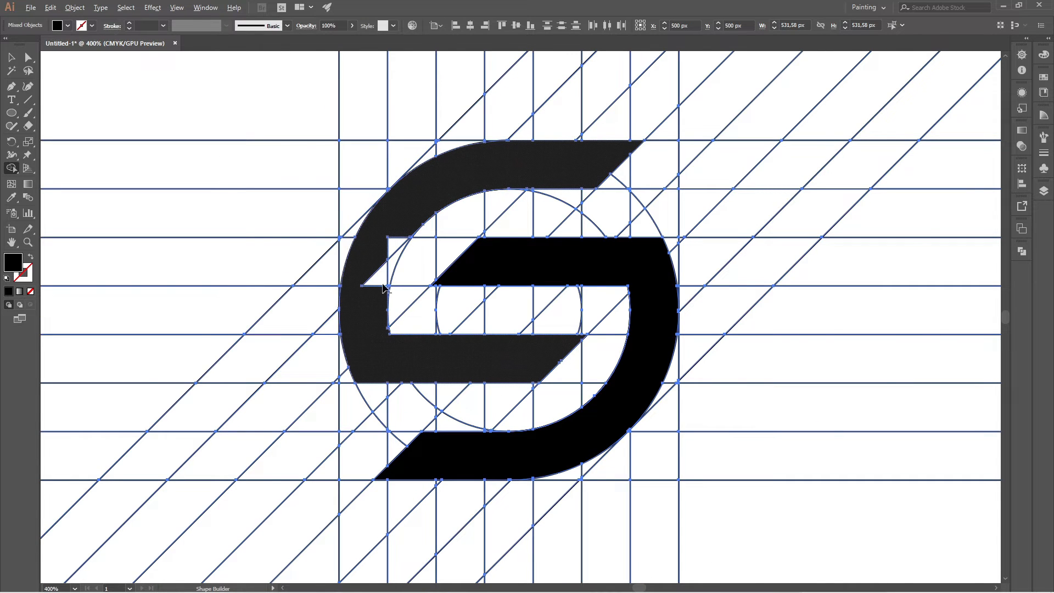
scroll(384, 289, "up", 5)
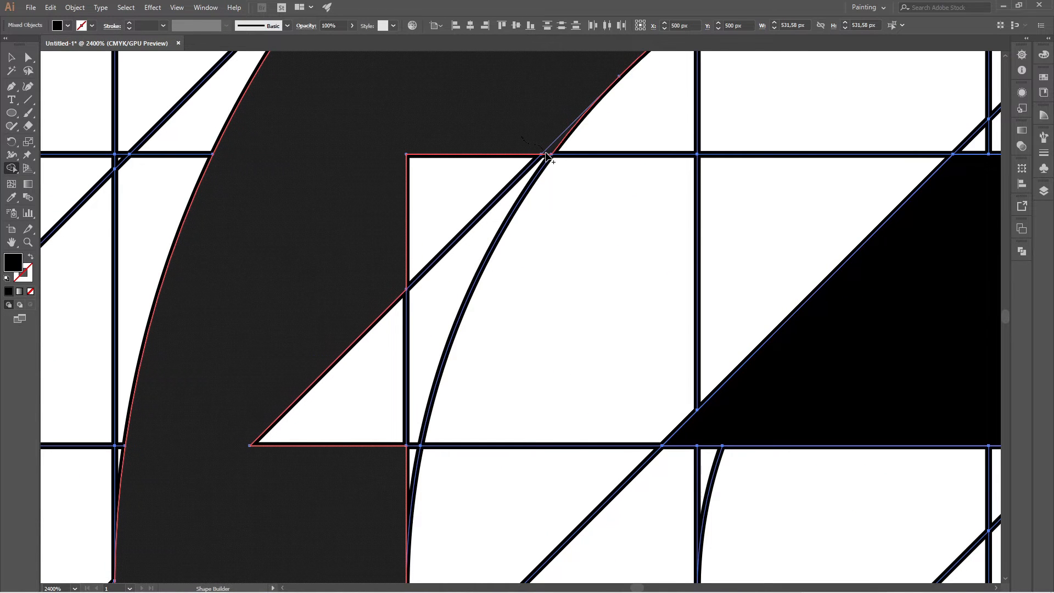
left_click_drag(518, 164, 407, 265)
mouse_move(414, 323)
left_mouse_down()
mouse_move(378, 375)
mouse_move(378, 435)
mouse_move(413, 456)
left_mouse_up()
scroll(362, 280, "down", 4)
Merge the remaining sliver at the left curve's inner edge so it follows the middle circle down to the bar.
scroll(353, 377, "up", 3)
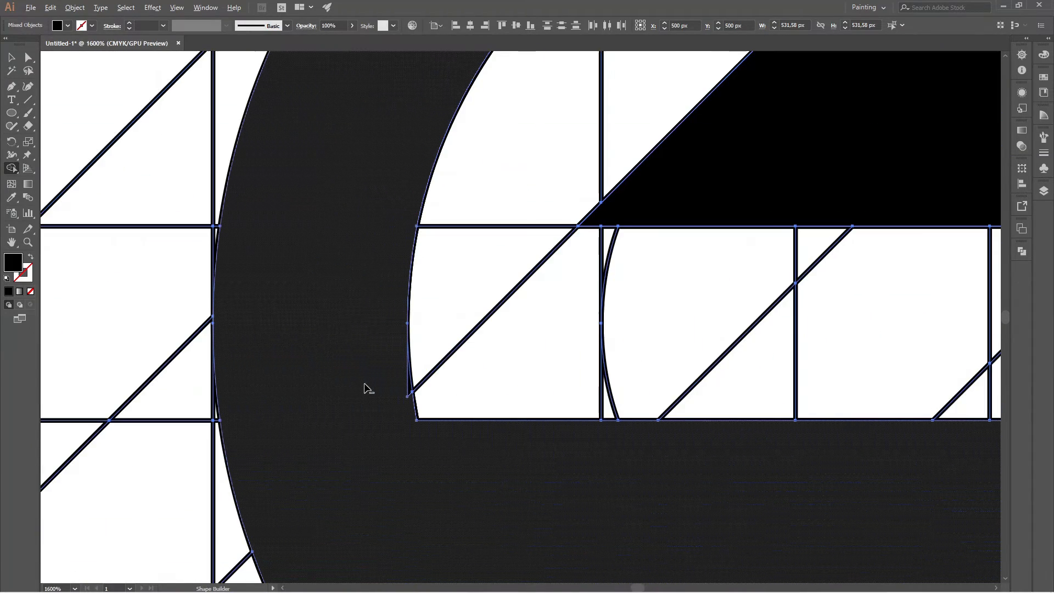
scroll(406, 414, "up", 2)
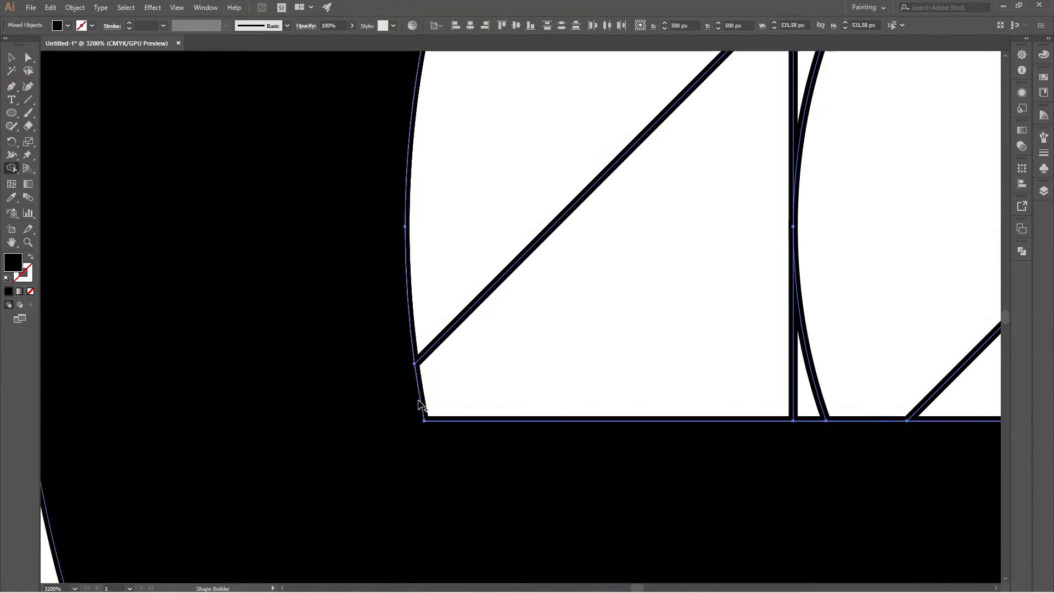
scroll(420, 407, "down", 3)
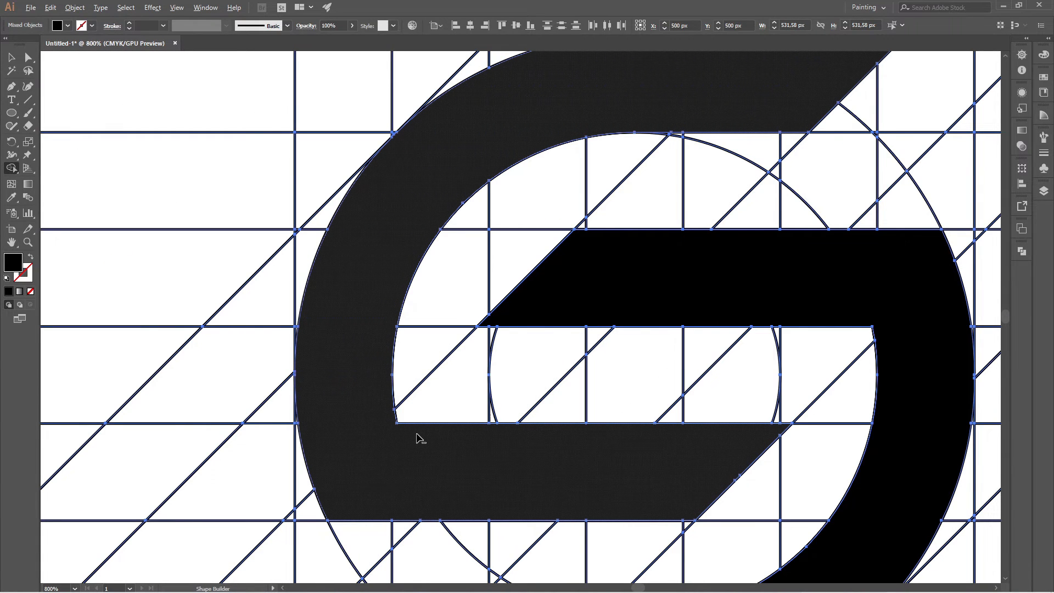
scroll(421, 438, "down", 4)
scroll(493, 265, "down", 3)
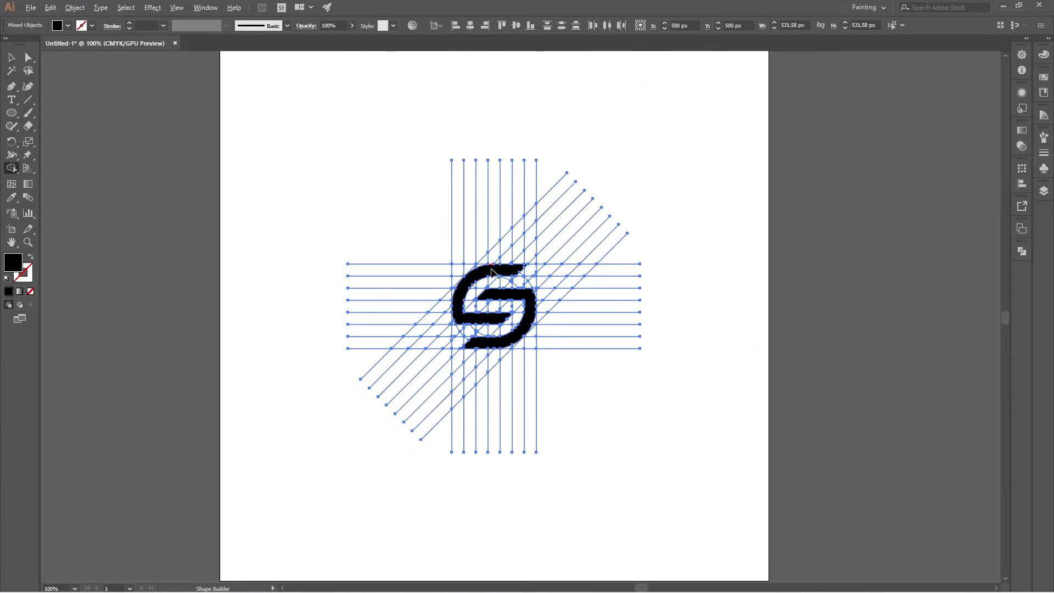
With the Selection tool, ungroup the upper left black shape from the horizontal lines.
scroll(493, 271, "up", 2)
left_click(8, 59)
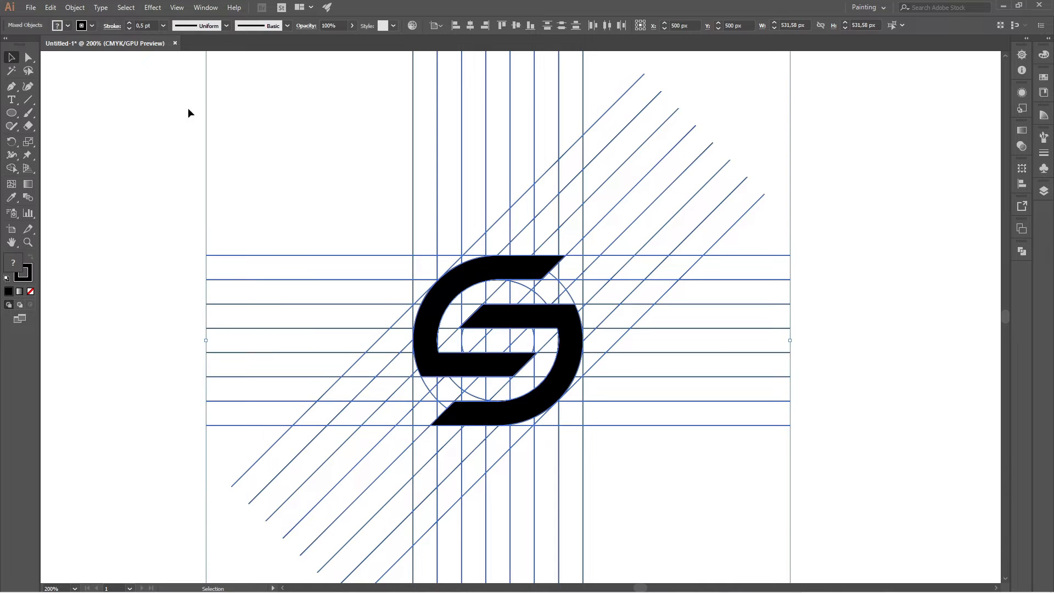
left_click(188, 111)
left_click(533, 270)
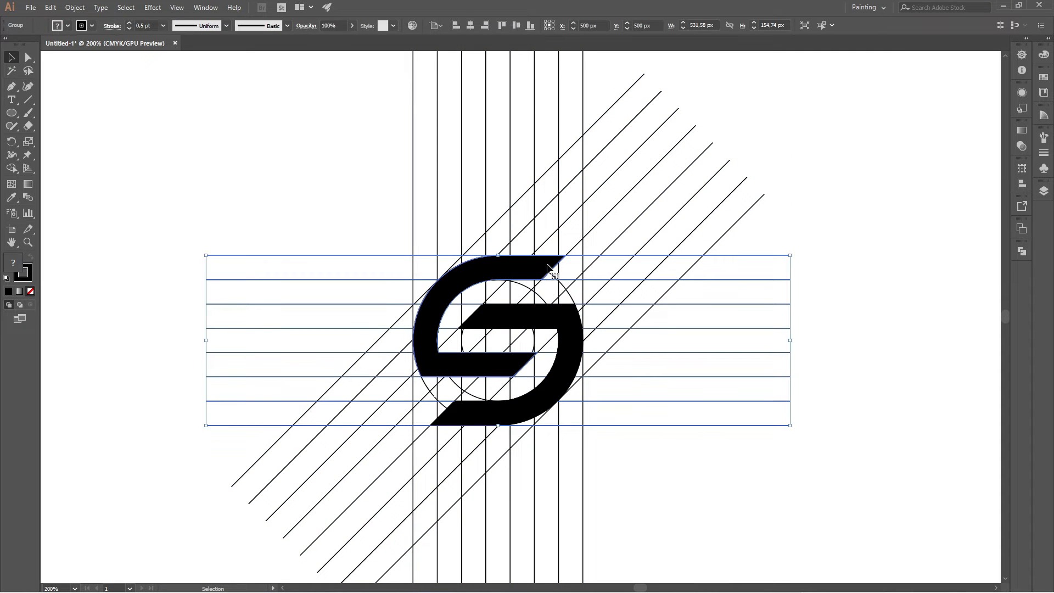
right_click(558, 262)
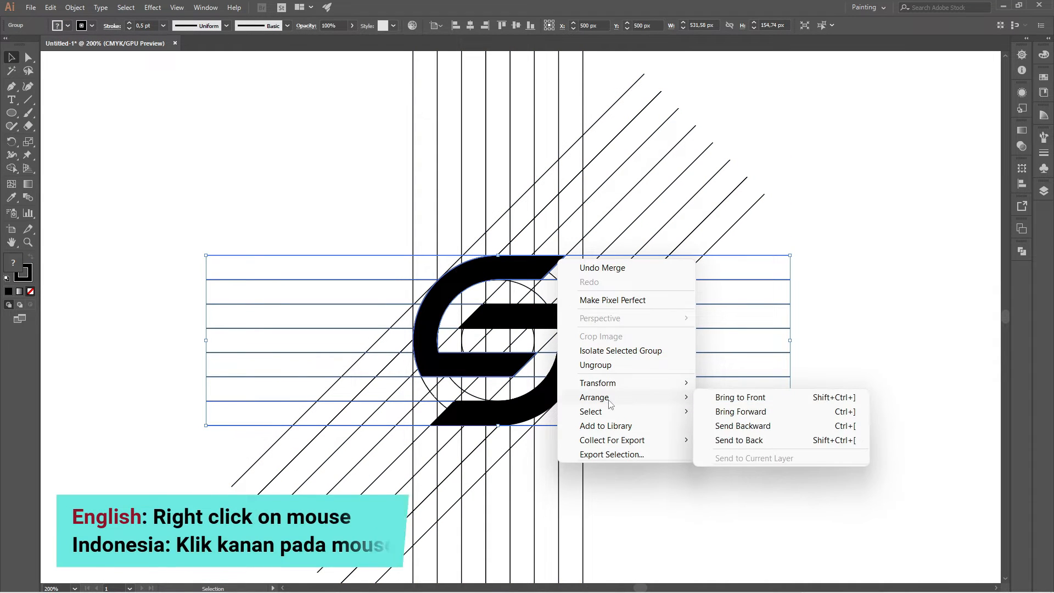
left_click(645, 365)
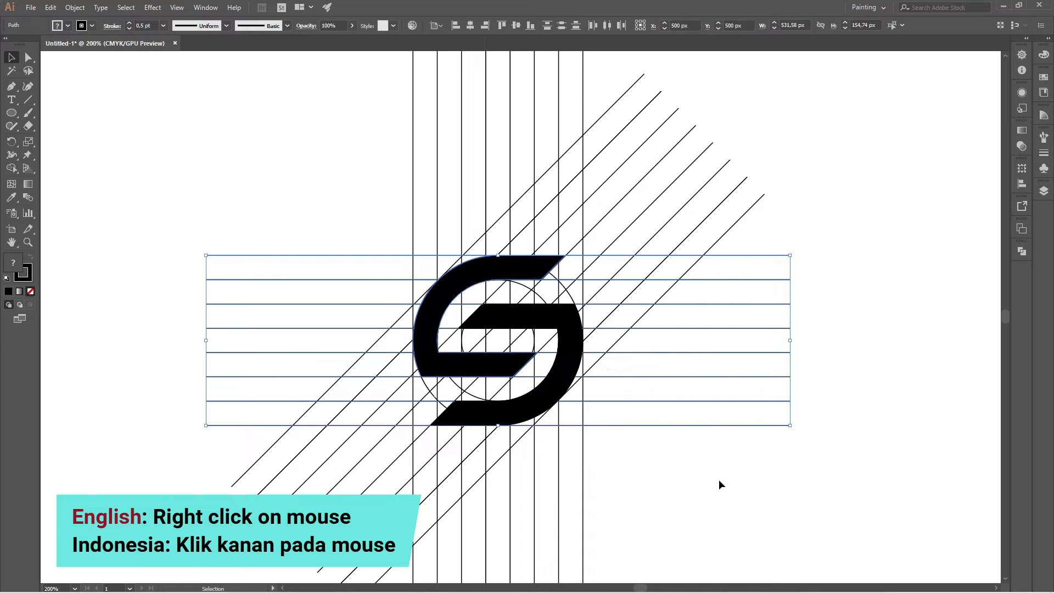
Ungroup the lower right black shape from the diagonal lines and clear the selection.
left_click(720, 480)
left_click(633, 361)
right_click(568, 393)
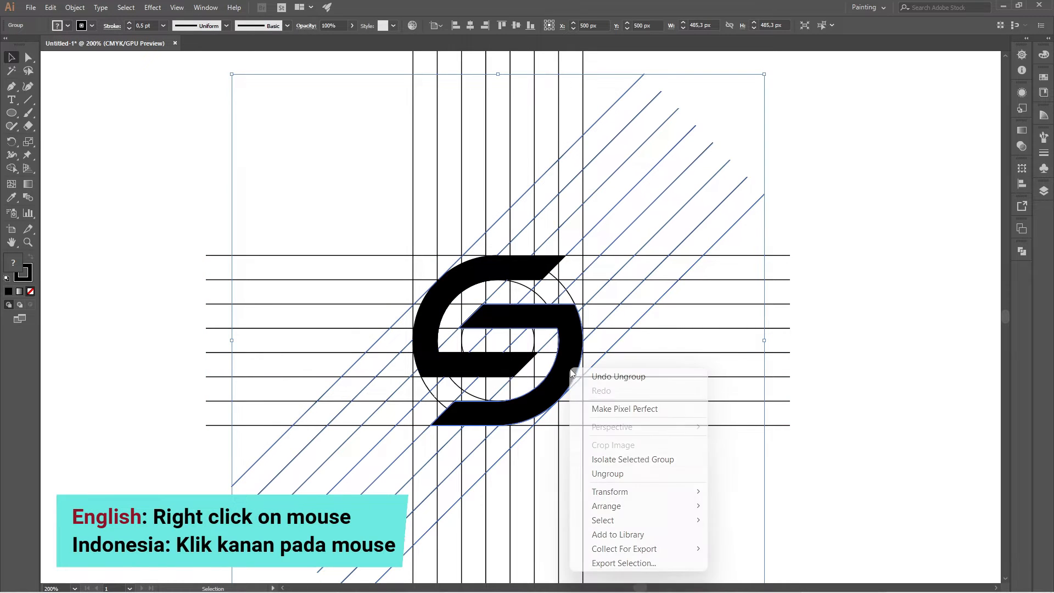
left_click(625, 475)
scroll(477, 277, "down", 2)
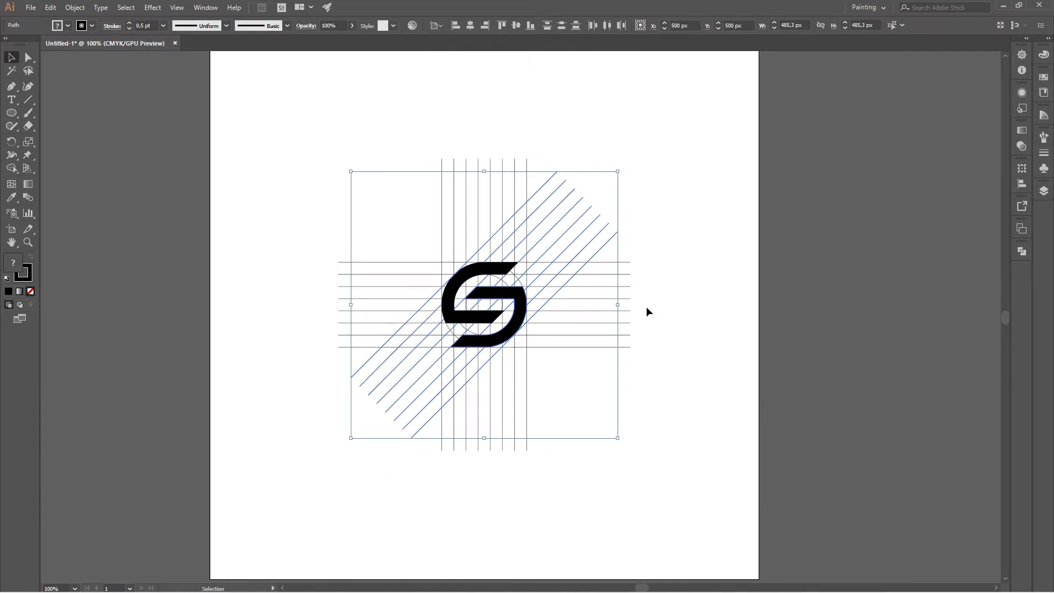
left_click(646, 307)
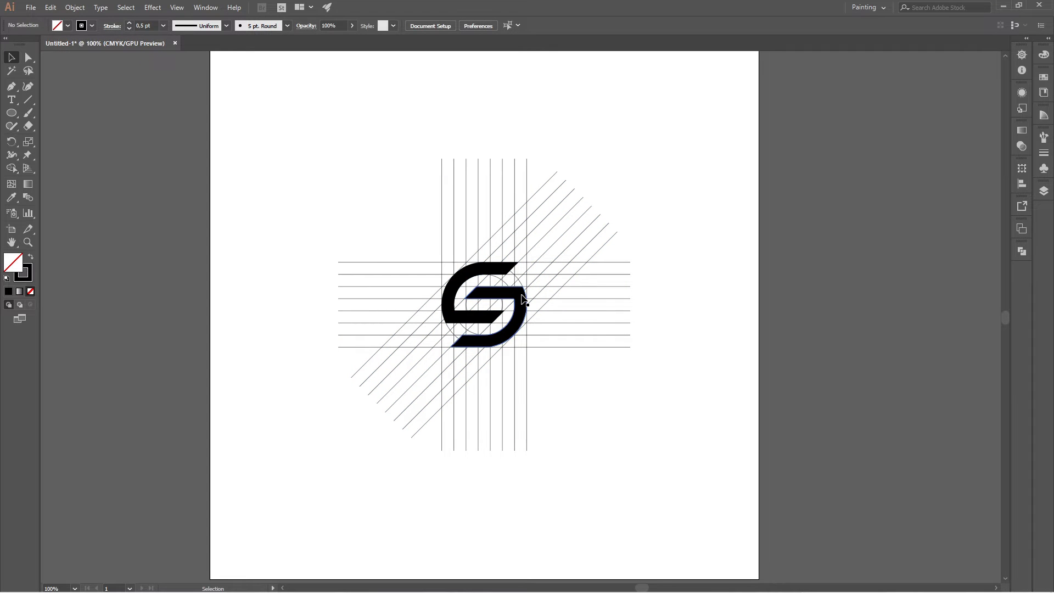
Cut both black logo shapes to the clipboard and delete all remaining grid lines and circles.
left_click(523, 300)
left_click(511, 268, "shift")
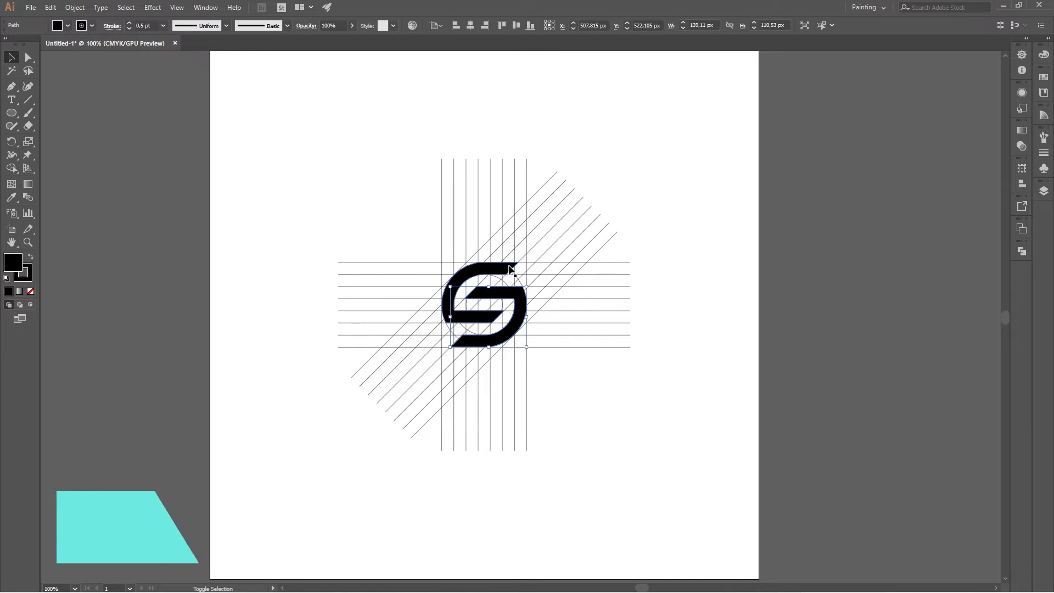
key("ctrl+x")
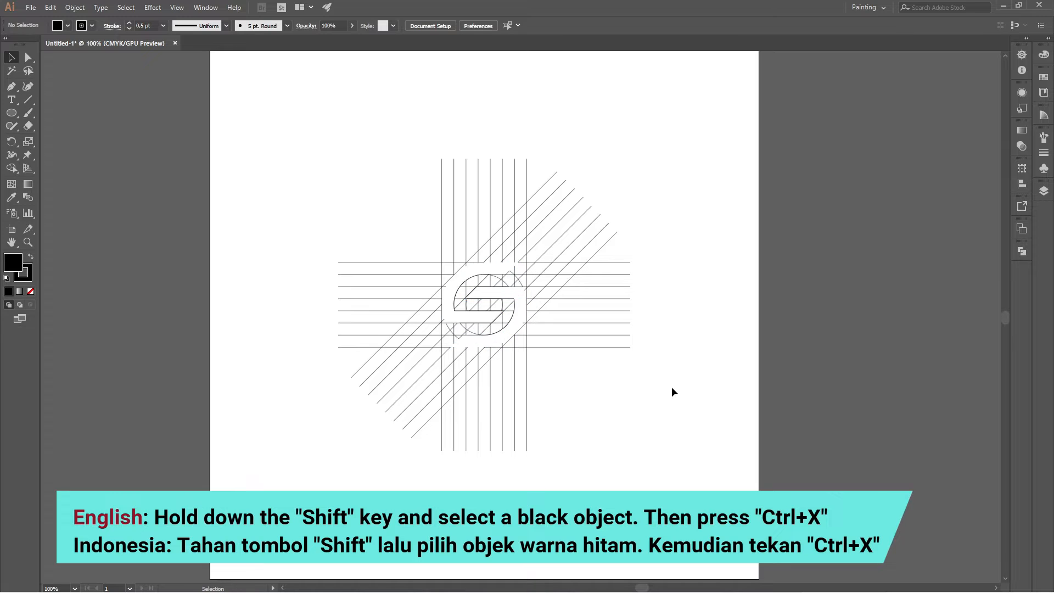
left_click_drag(380, 204, 659, 442)
key("Delete")
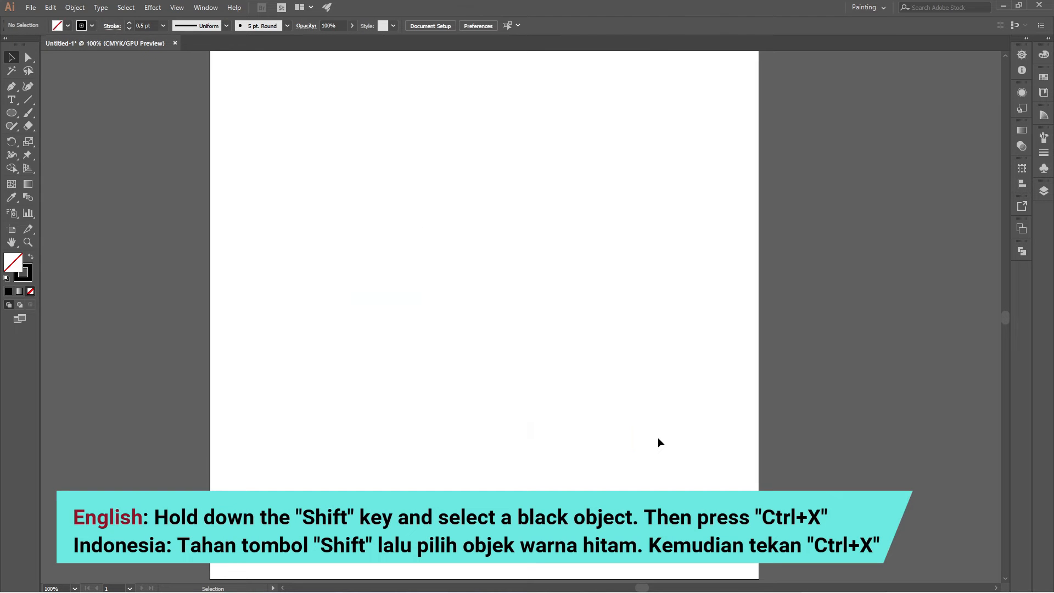
Paste the two black logo shapes back in place in front and set their stroke weight to 4 pt.
key("ctrl+f")
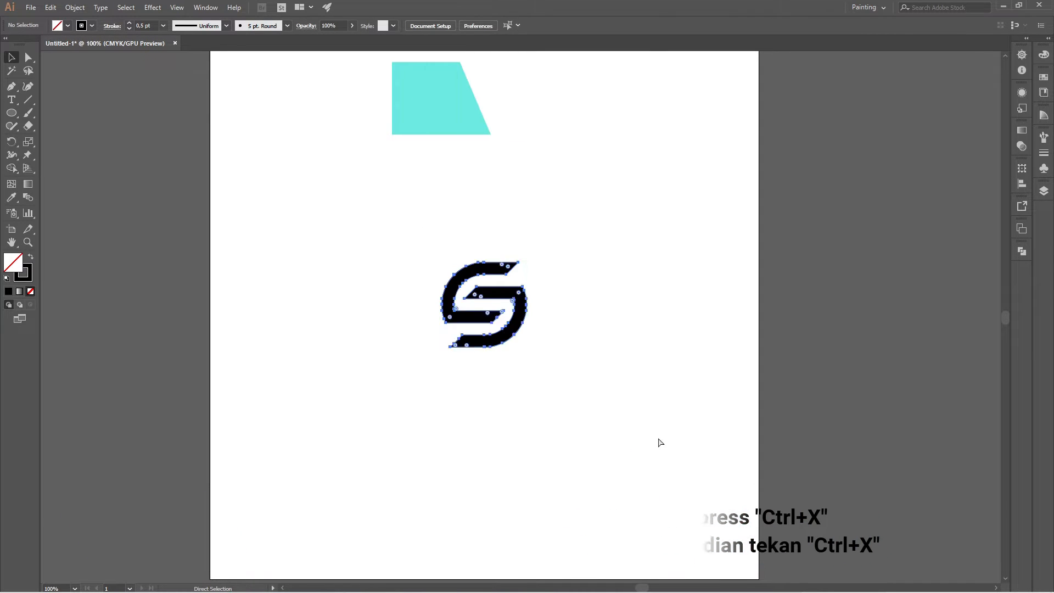
left_click(606, 315)
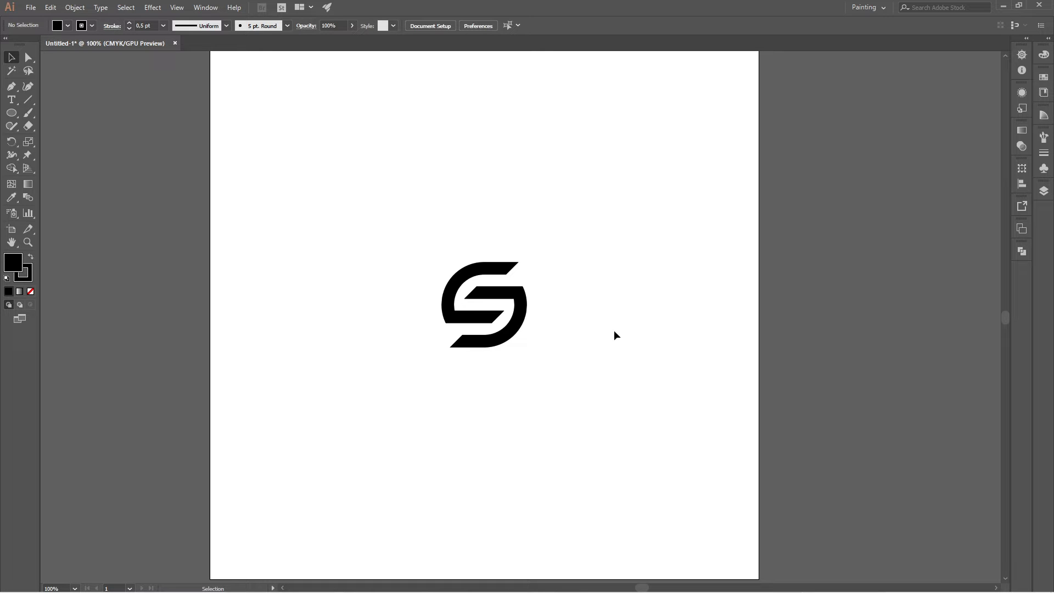
left_click_drag(394, 214, 565, 389)
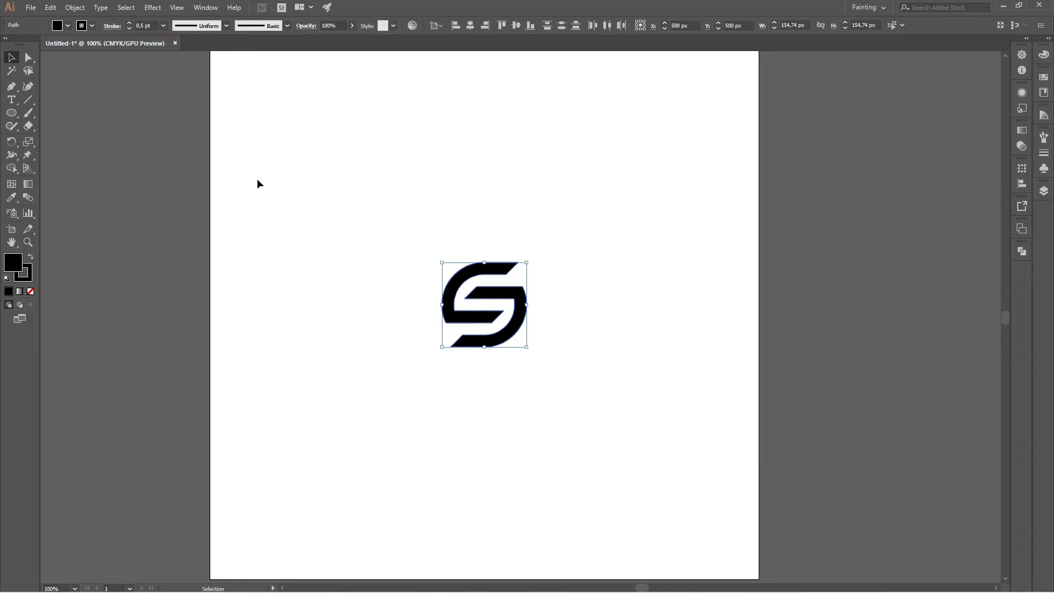
left_click(163, 25)
left_click(175, 109)
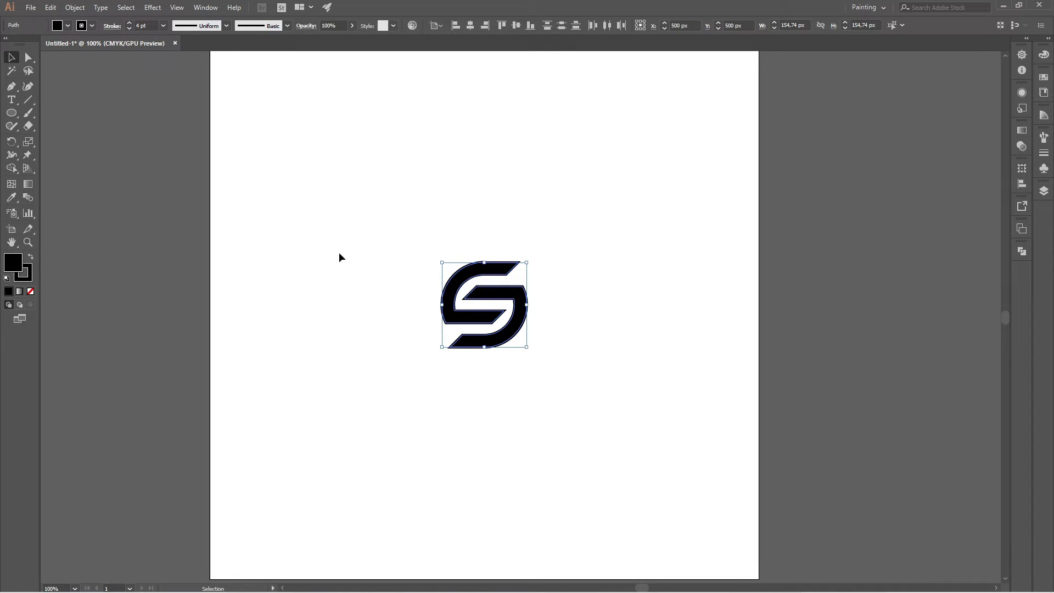
Expand the fill and stroke of both logo shapes into outlines and clear the selection.
left_click(76, 8)
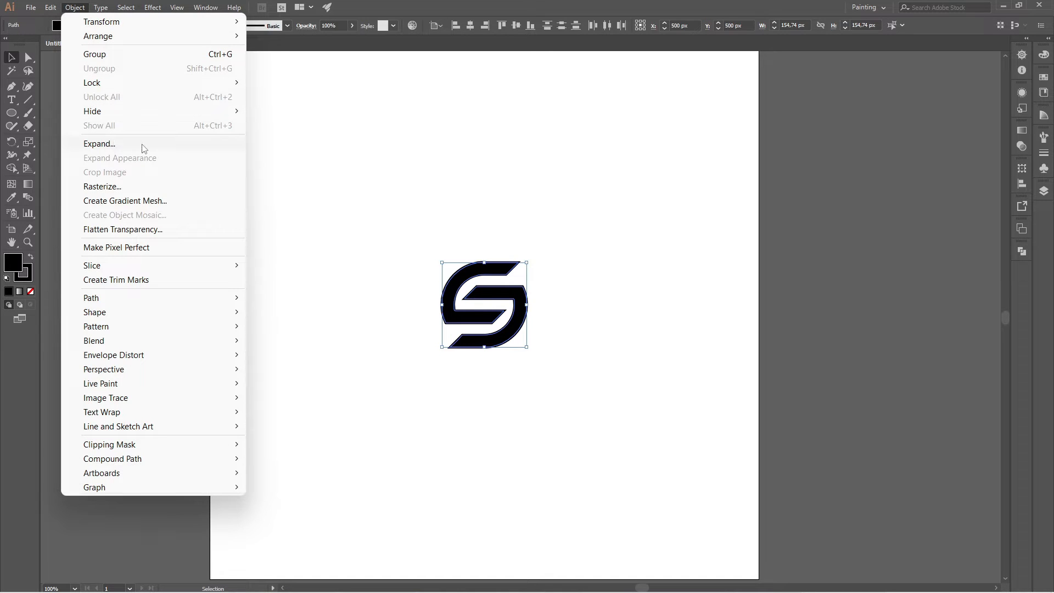
left_click(141, 144)
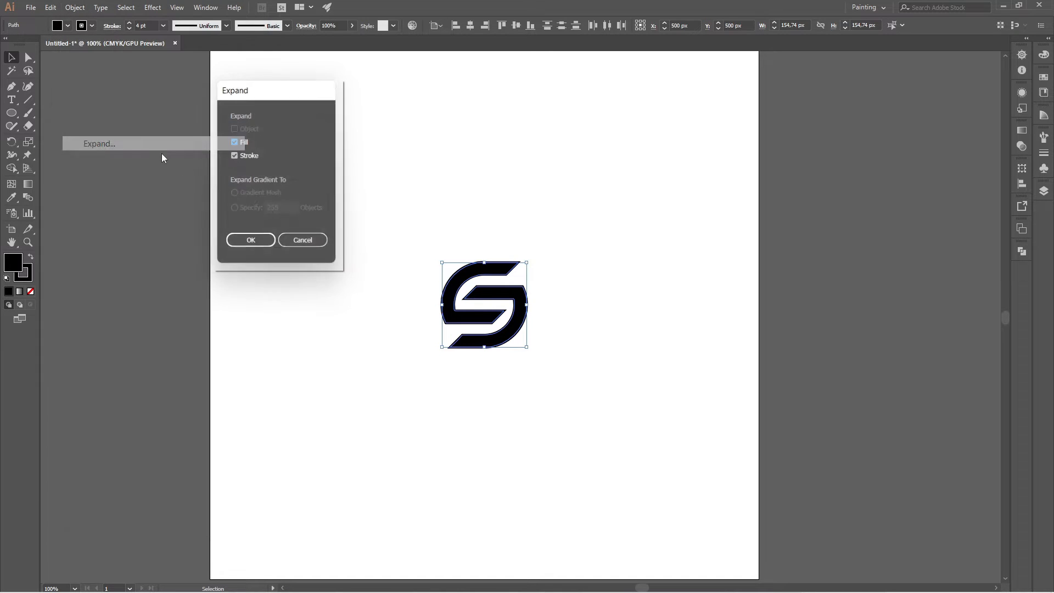
left_click(240, 241)
left_click(357, 357)
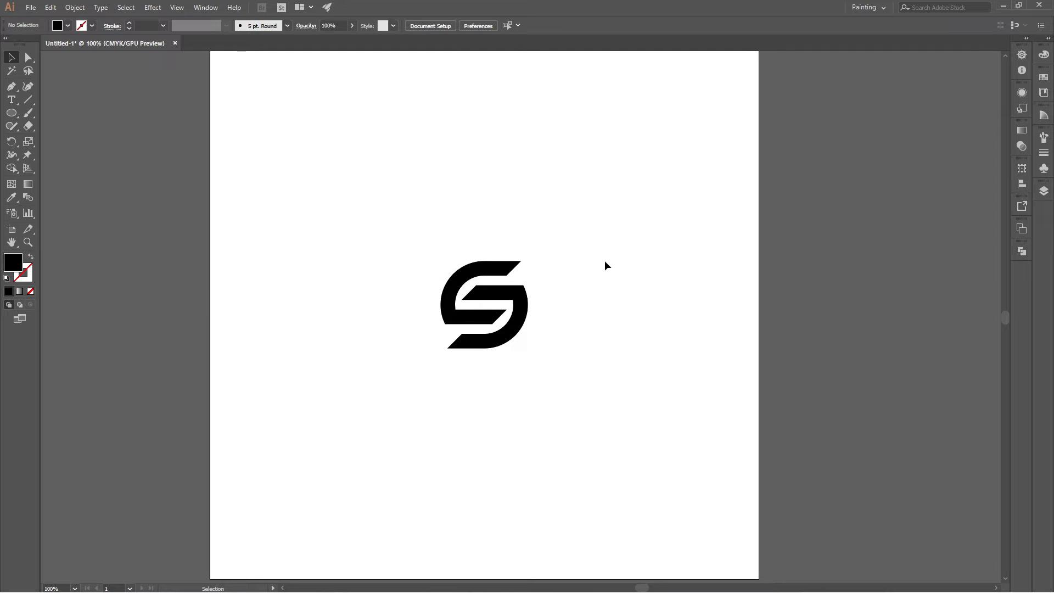
Use Pathfinder Unite on the upper left and lower right logo shapes separately to merge each one's expanded parts.
left_click(515, 269)
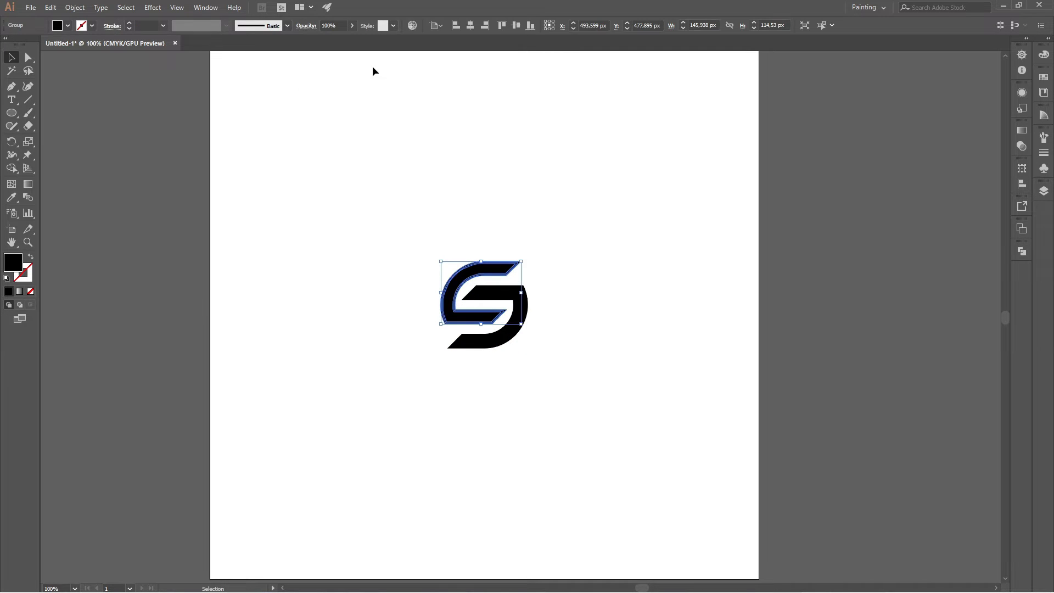
left_click(206, 9)
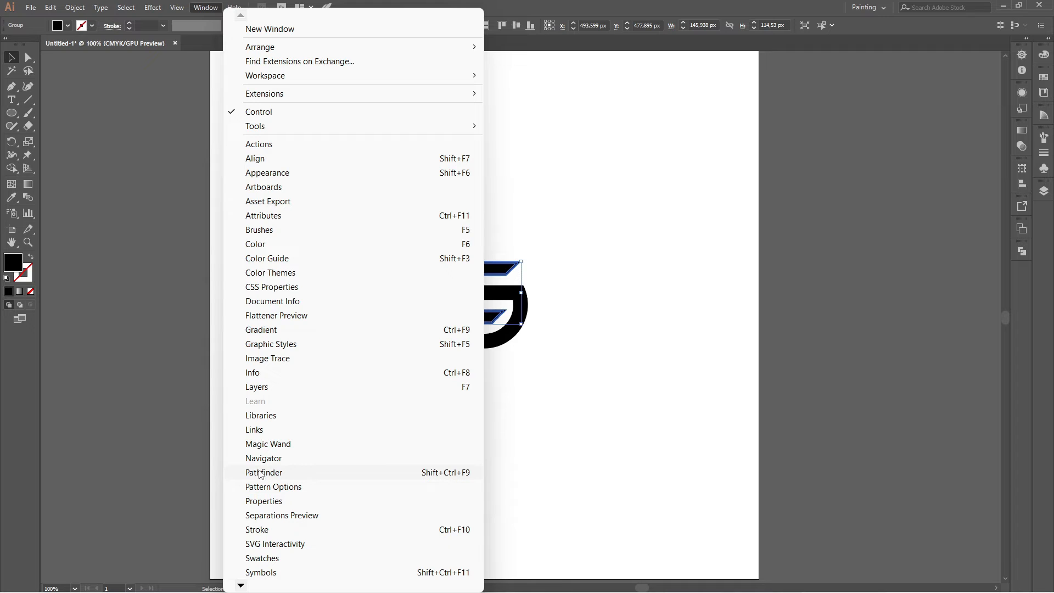
left_click(393, 473)
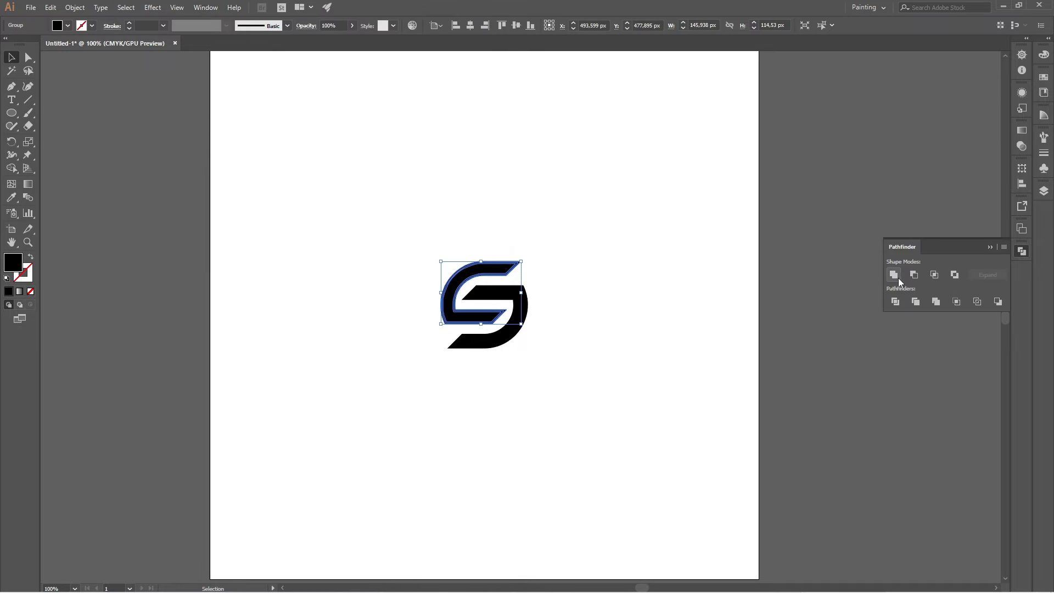
left_click(795, 292)
left_click(521, 319)
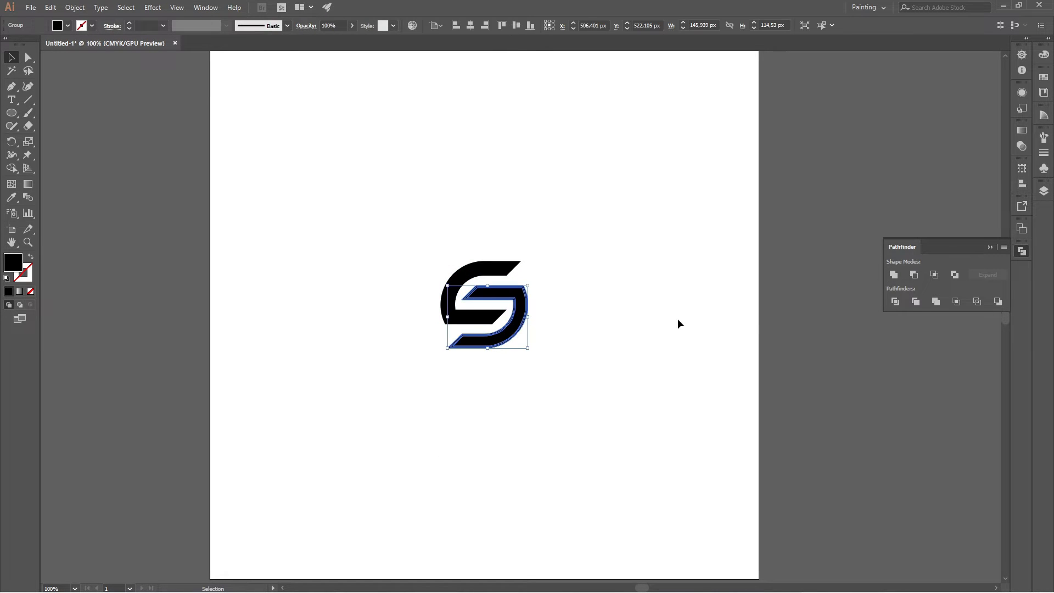
left_click(895, 275)
left_click(724, 293)
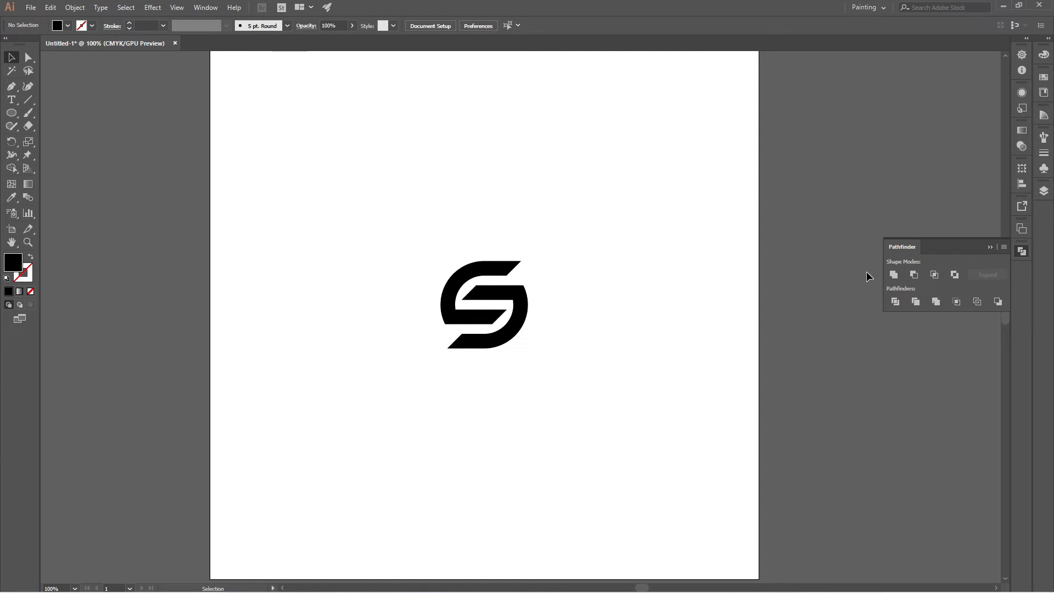
left_click(989, 247)
Fill the upper left logo shape with a light teal-green swatch.
left_click(517, 270)
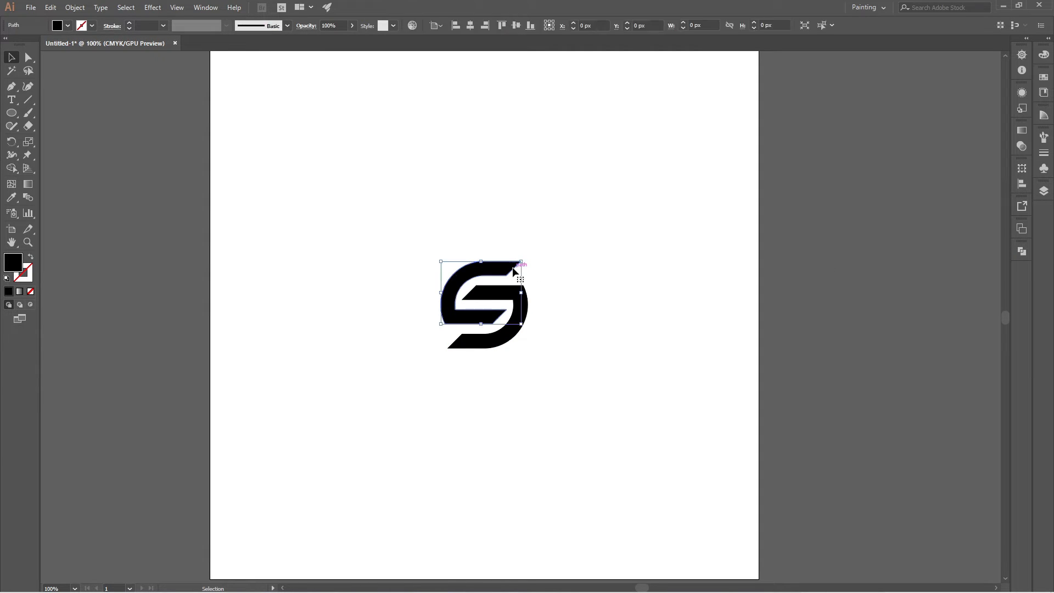
left_click(69, 26)
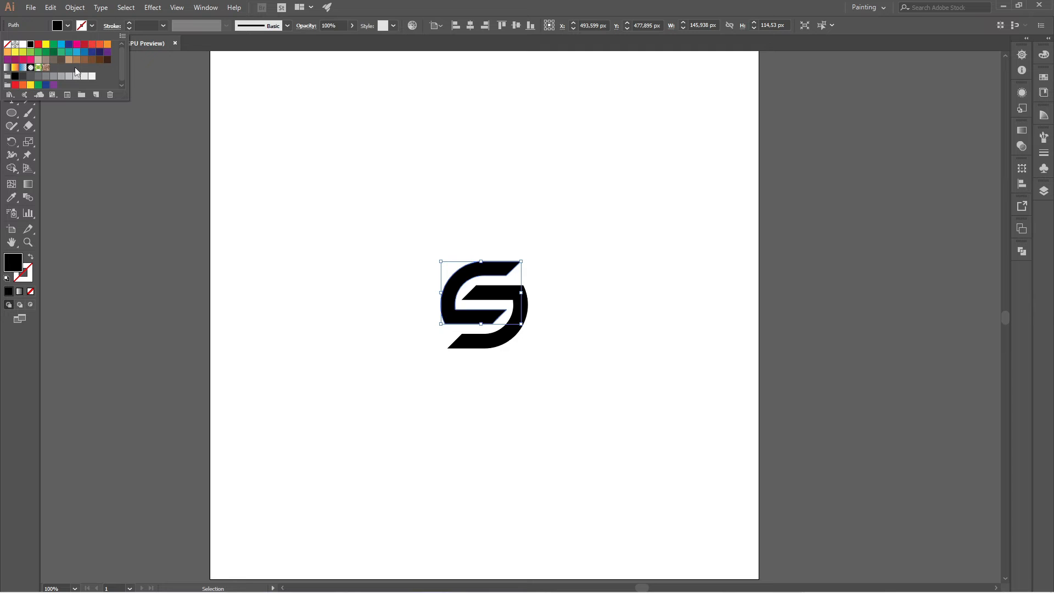
left_click(63, 53)
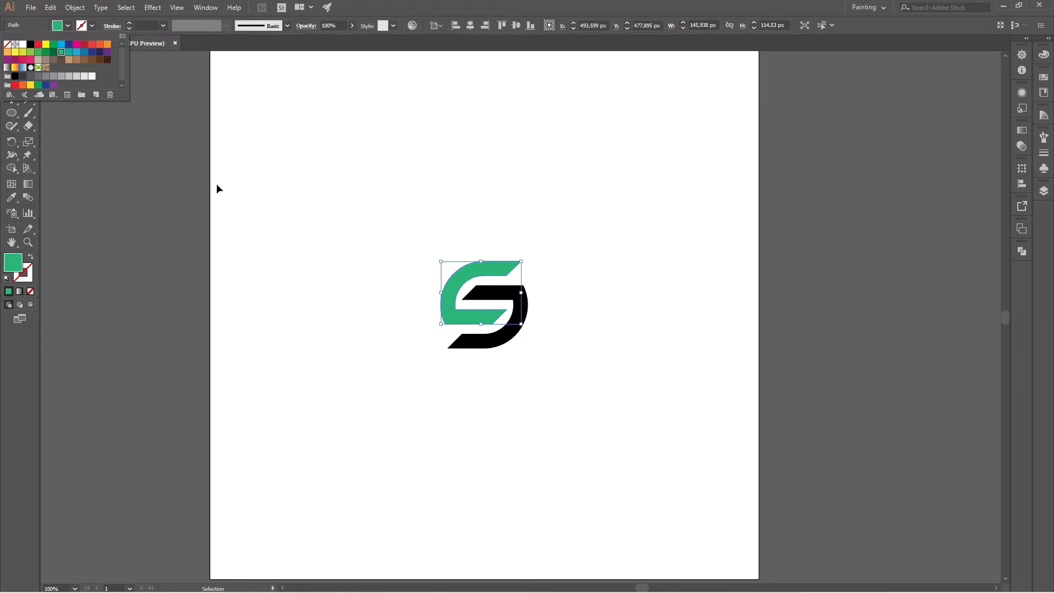
left_click(305, 239)
Fill the lower right logo shape with the green swatch C=85 M=10 Y=100 K=10.
left_click(510, 298)
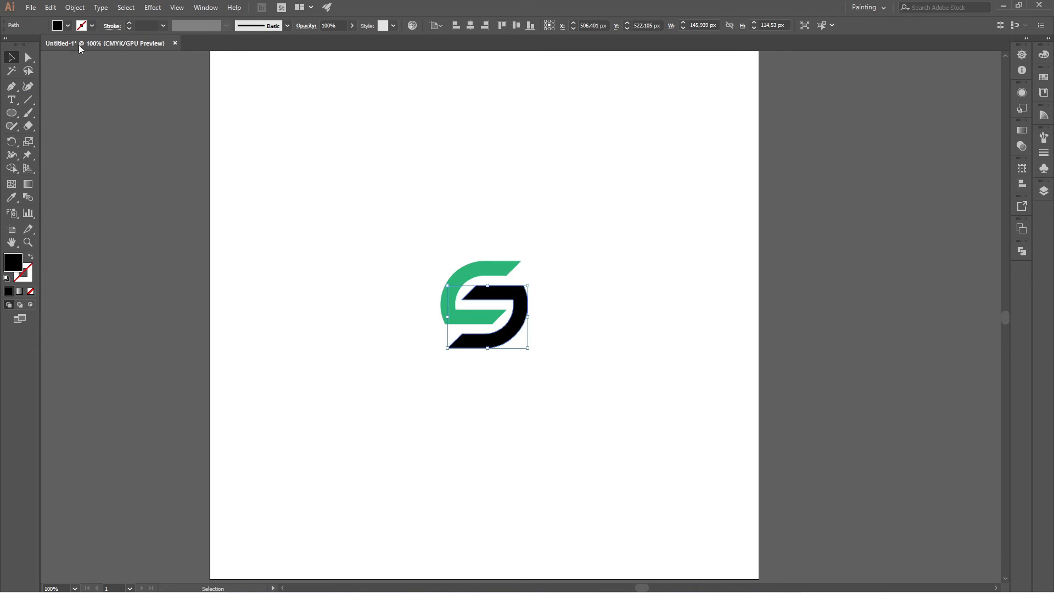
left_click(68, 25)
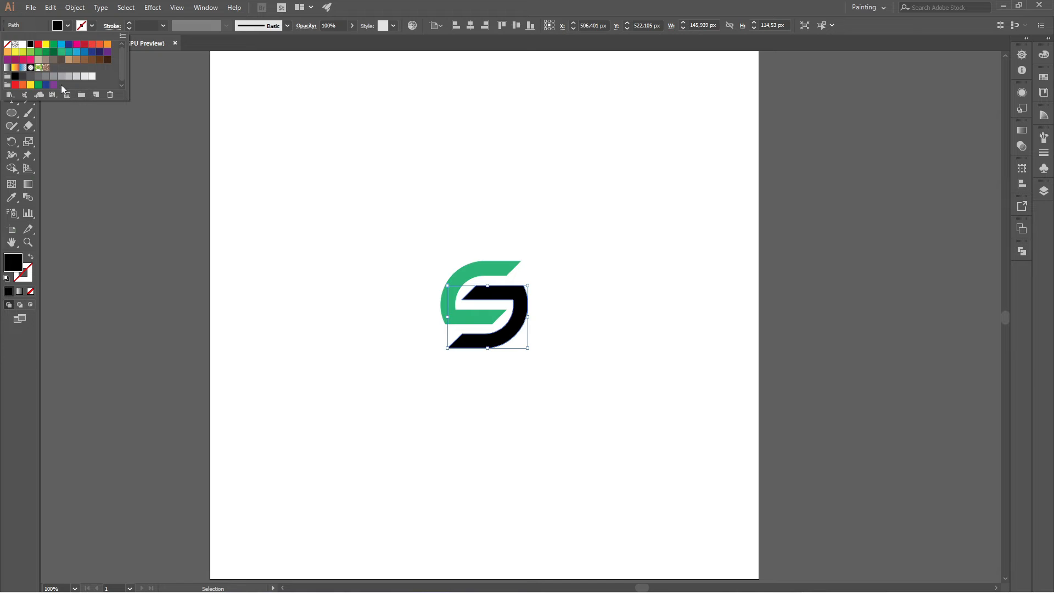
left_click(46, 54)
left_click(289, 263)
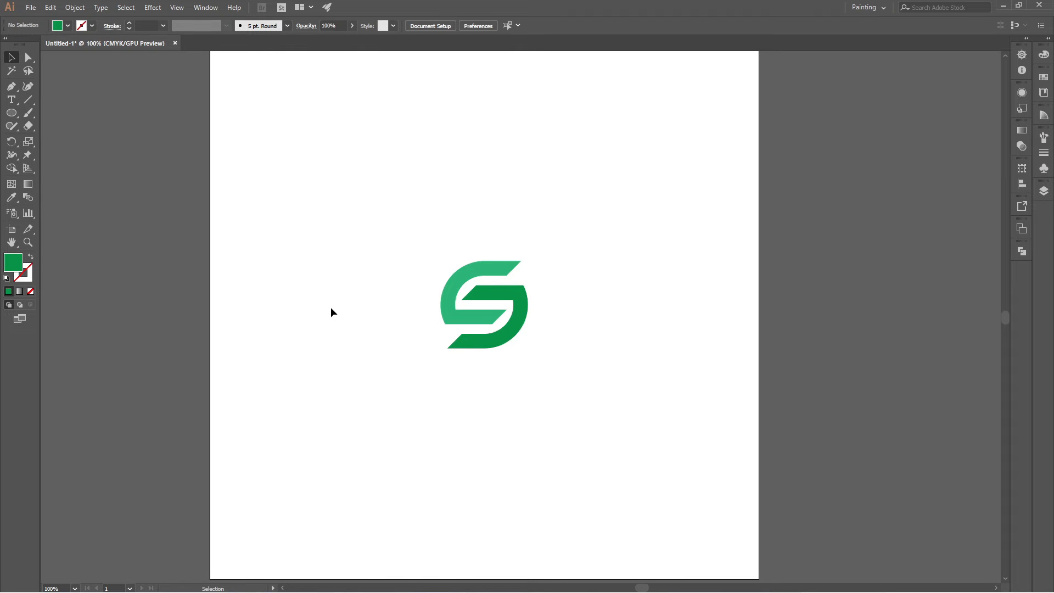
Add the text "senovo" in Myriad Pro Bold, enlarge it to roughly the logo's width and place it beneath the S mark.
key("t")
left_click(384, 407)
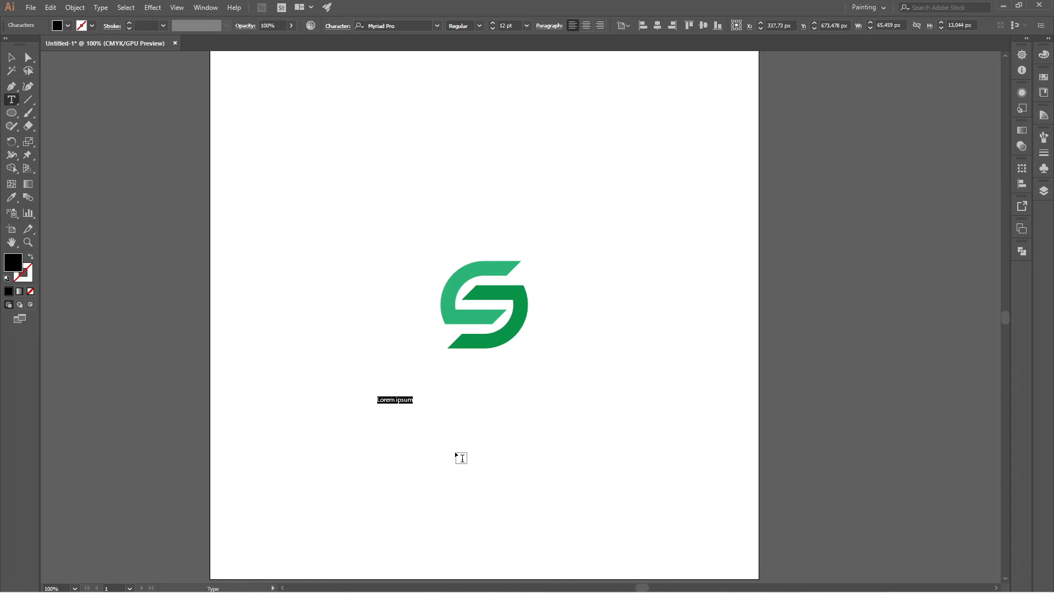
type("senovo")
key("ctrl+a")
left_click(479, 28)
left_click(469, 134)
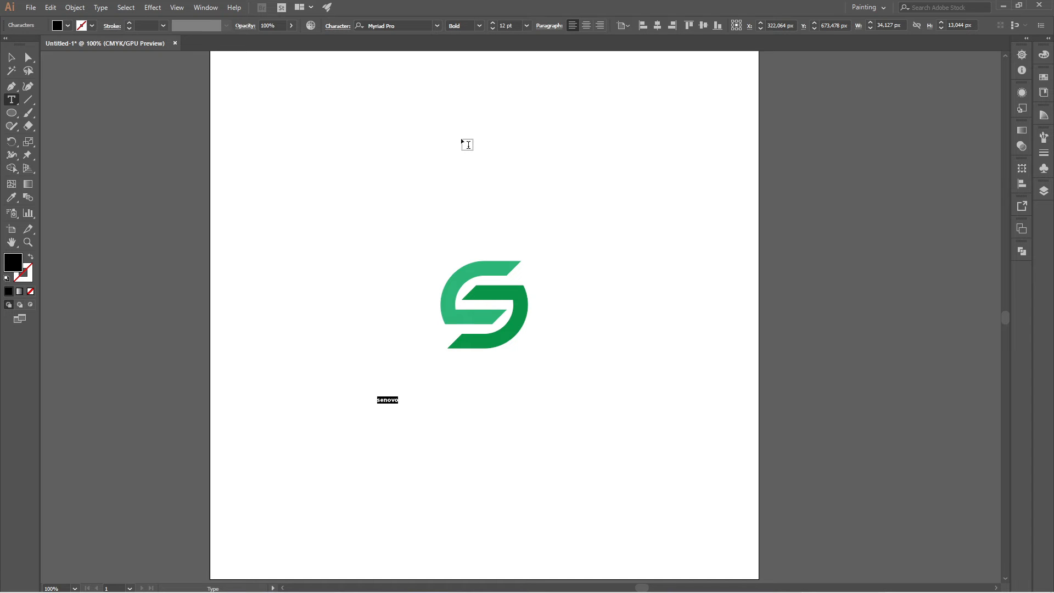
left_click(4, 53)
left_click(413, 424)
left_click_drag(397, 401, 555, 384)
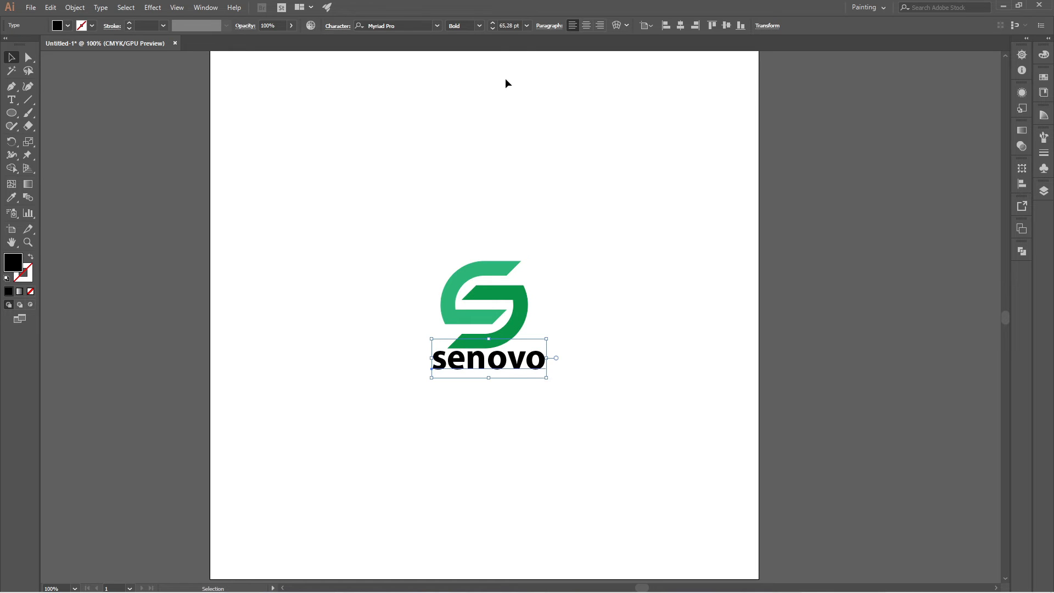
Set the "senovo" text's font size to 65 pt and deselect it.
left_click(499, 26)
type("65")
key("Return")
left_click(350, 216)
Center the "senovo" text horizontally on the artboard and nudge it down to sit just below the S mark.
left_click(501, 360)
left_click(680, 26)
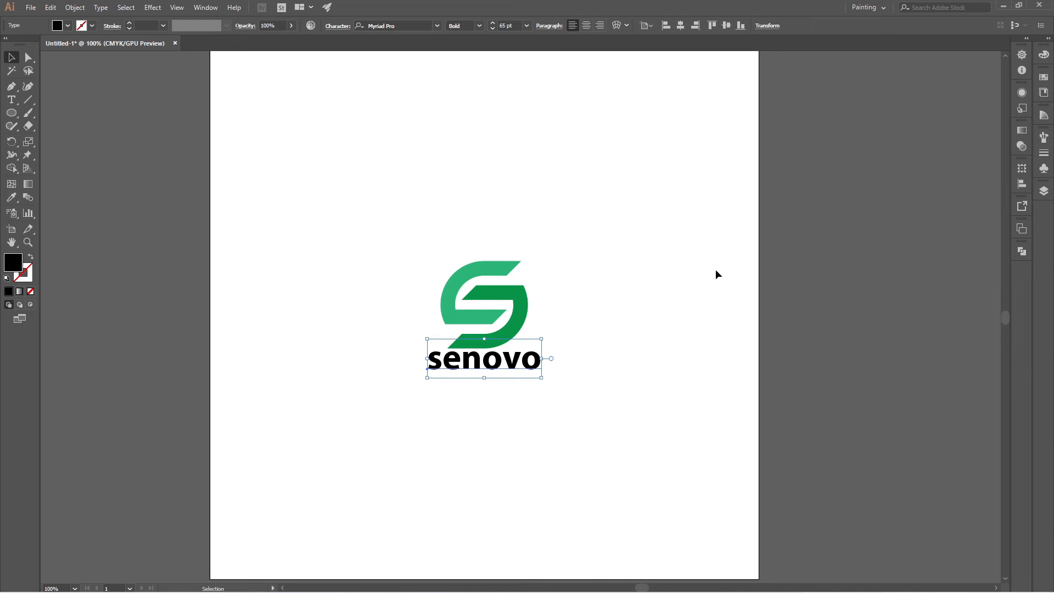
key("Down")
key("Down")
key("Down")
key("Down")
key("Down")
key("Down")
key("Down")
key("Down")
key("Down")
key("Down")
key("Down")
key("Down")
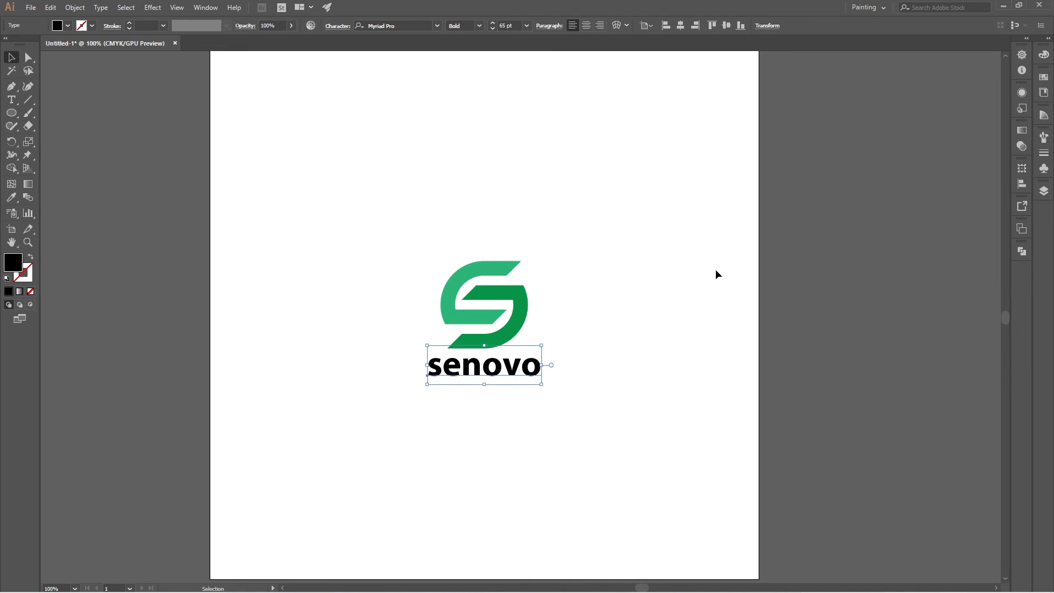
key("Down")
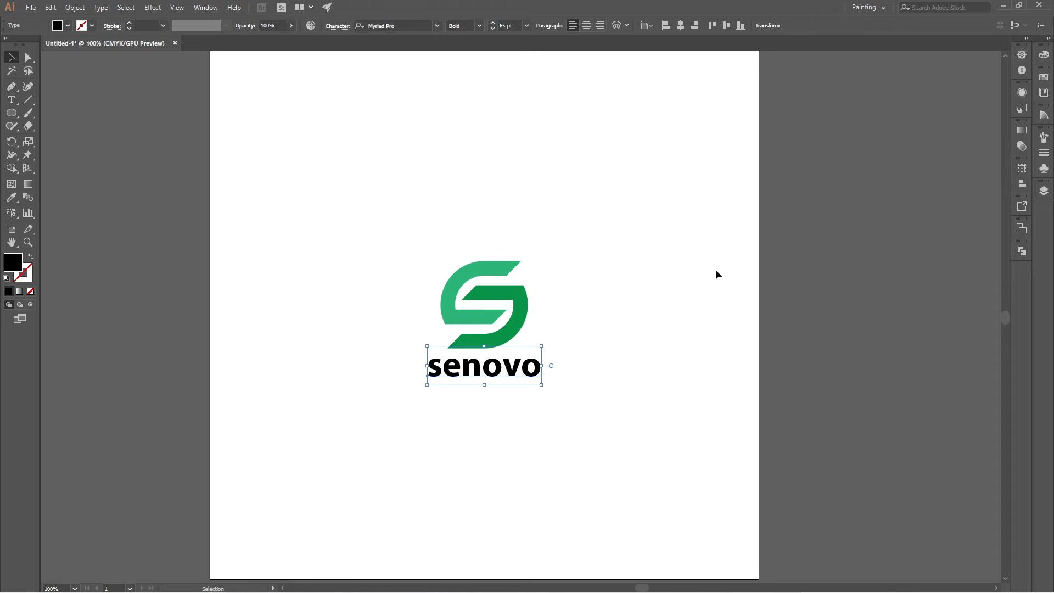
left_click(623, 305)
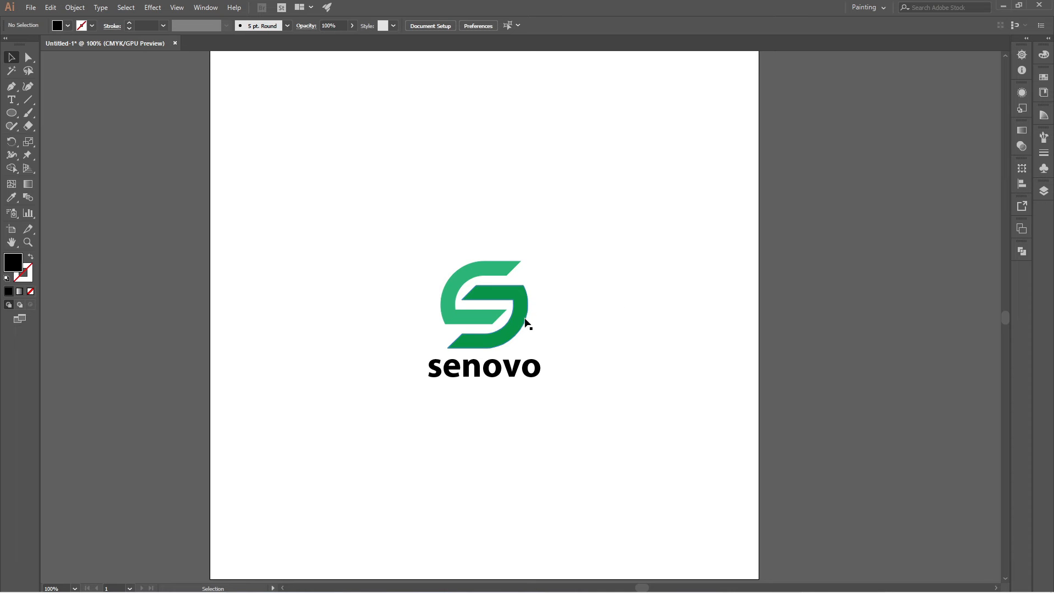
Group the two green shapes of the S mark and clear the selection.
left_click_drag(476, 242, 562, 333)
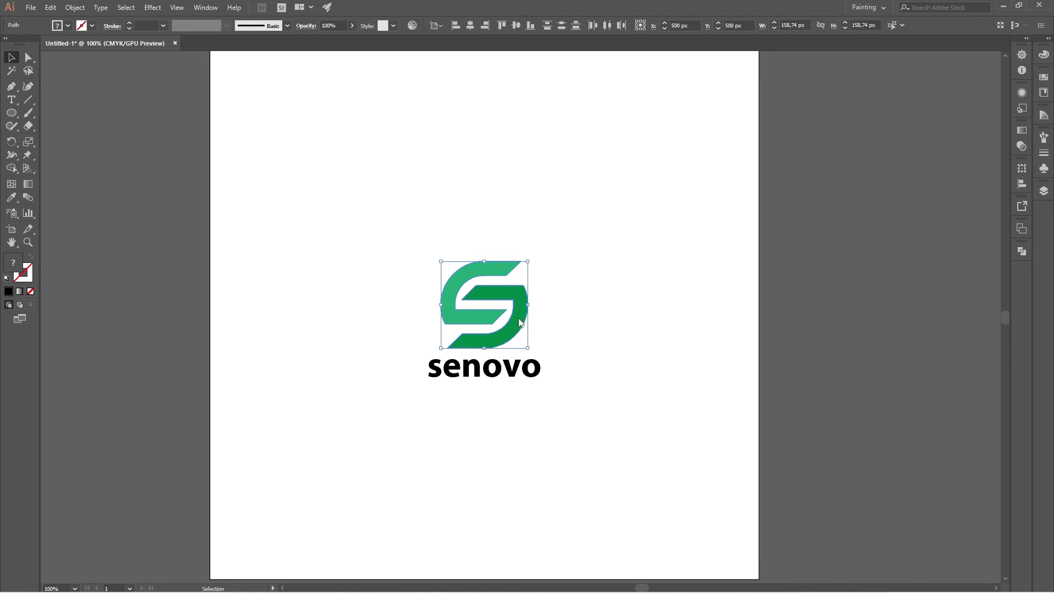
right_click(521, 320)
left_click(572, 395)
left_click(621, 391)
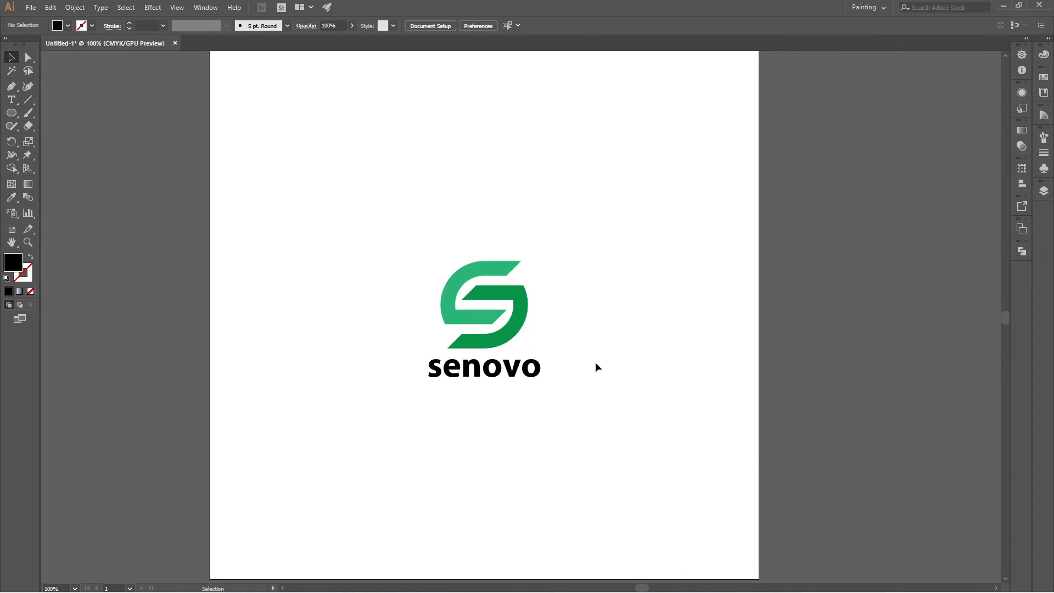
With the Rectangle tool, draw a black square about 305 px wide over the logo and its text.
left_click(11, 112)
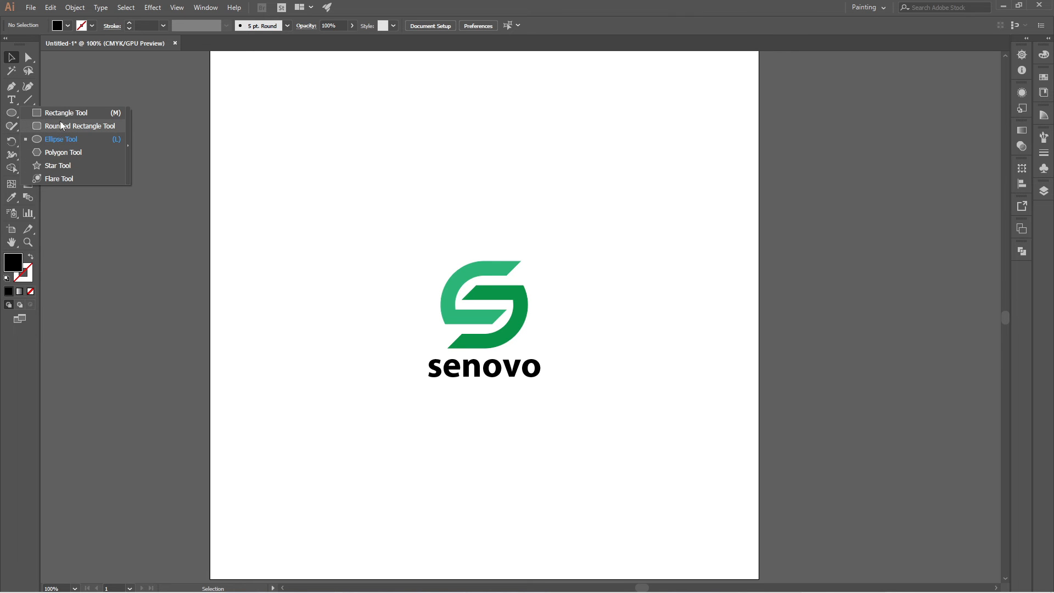
left_click(60, 113)
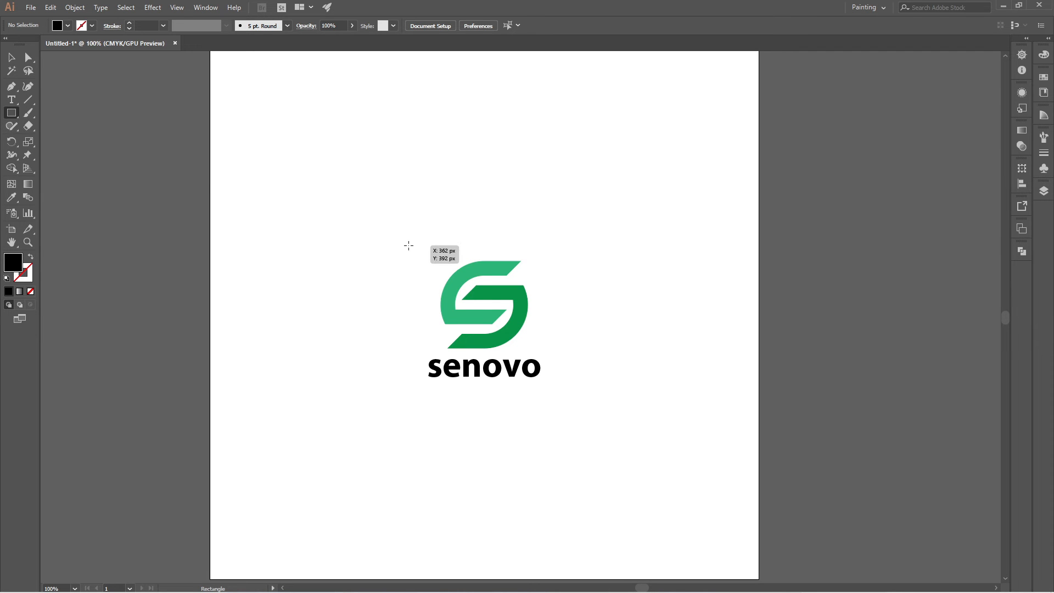
left_click_drag(408, 245, 576, 412)
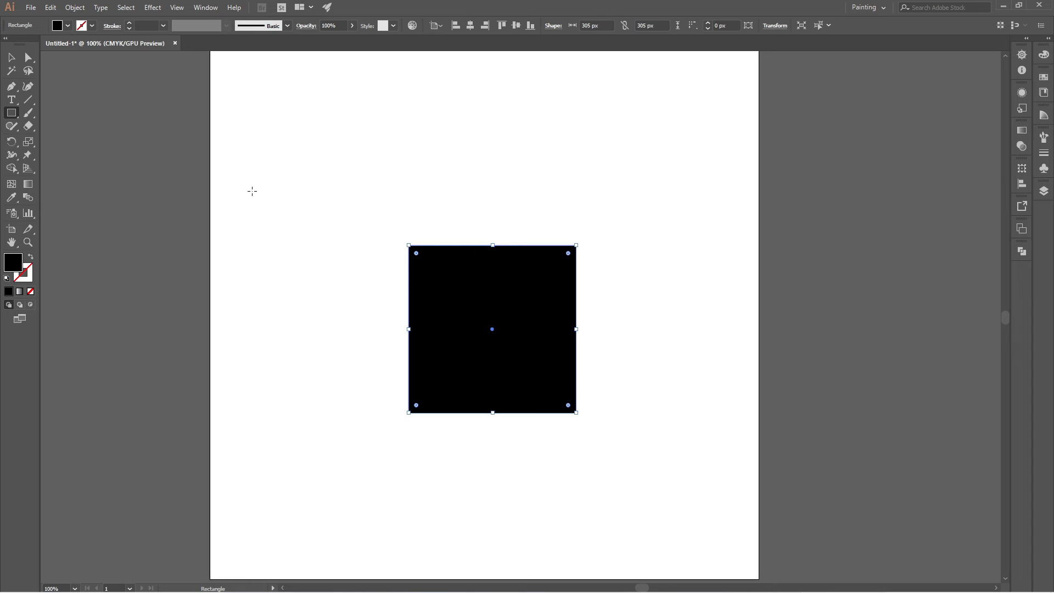
Set the black square's width and height to 280 px and slightly round all of its corners.
left_click(12, 58)
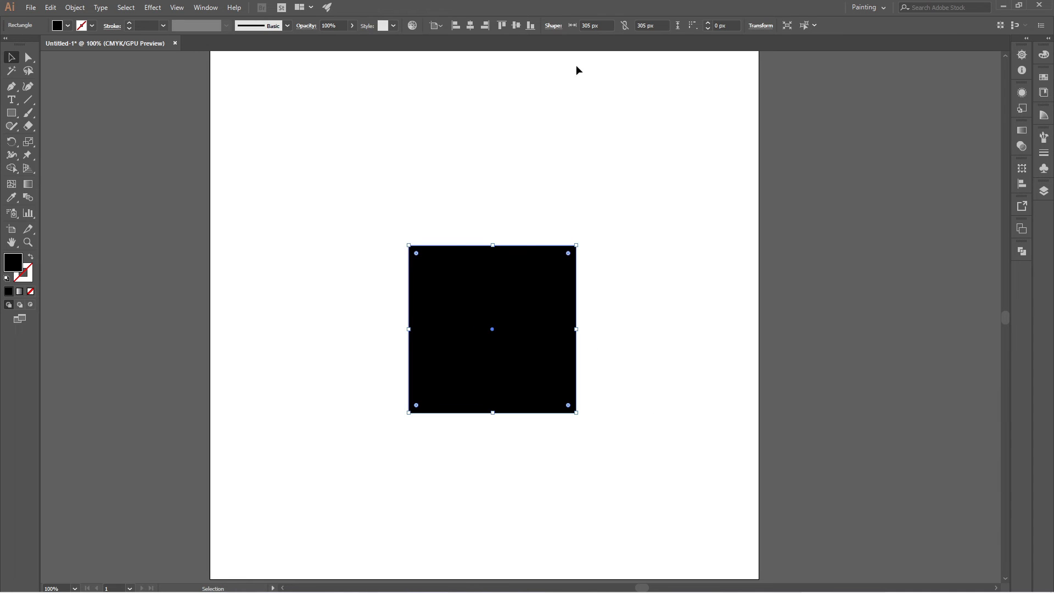
left_click(607, 25)
type("280")
key("Tab")
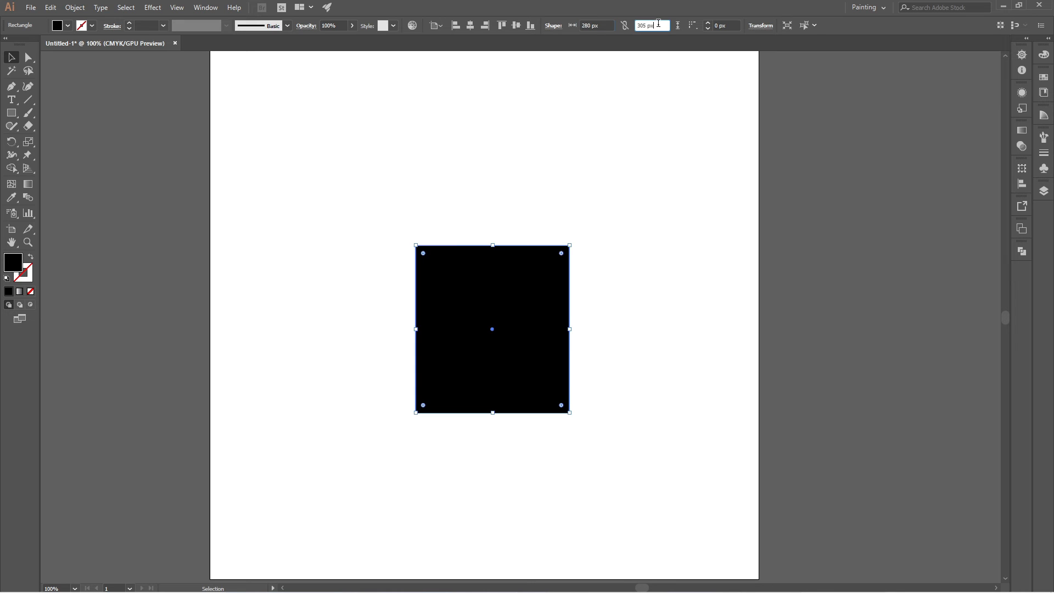
type("280")
key("Return")
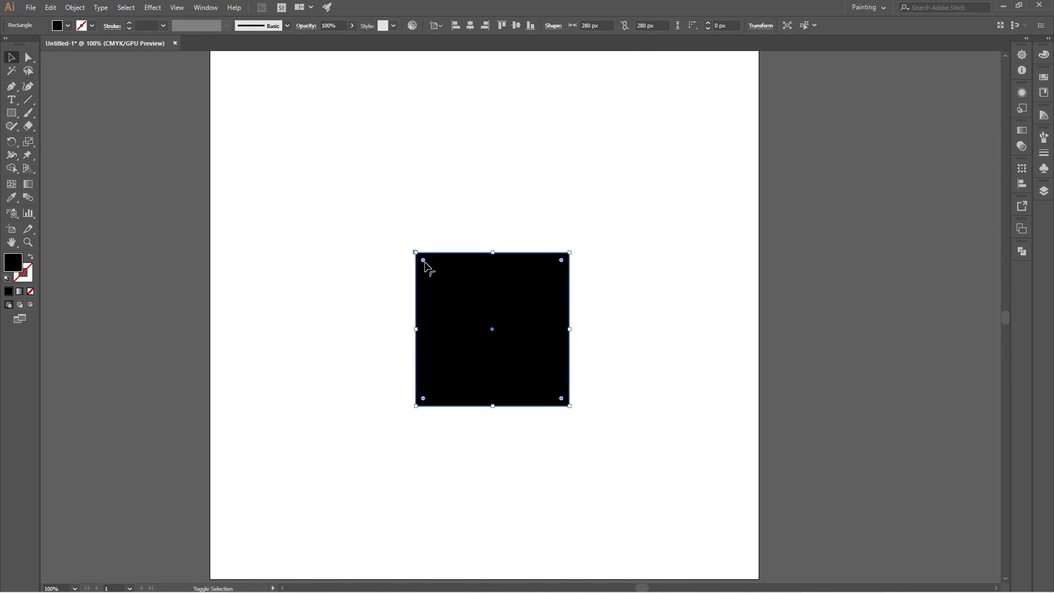
left_click_drag(424, 261, 424, 262)
left_click(354, 227)
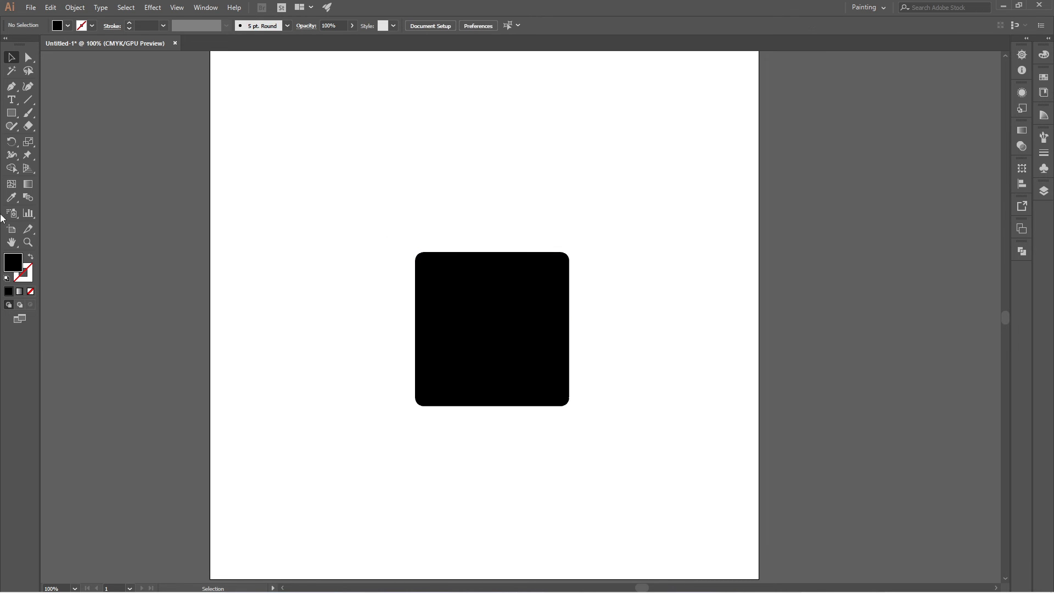
Fill the black rounded square with a linear gradient running from dark red to pink.
left_click(442, 291)
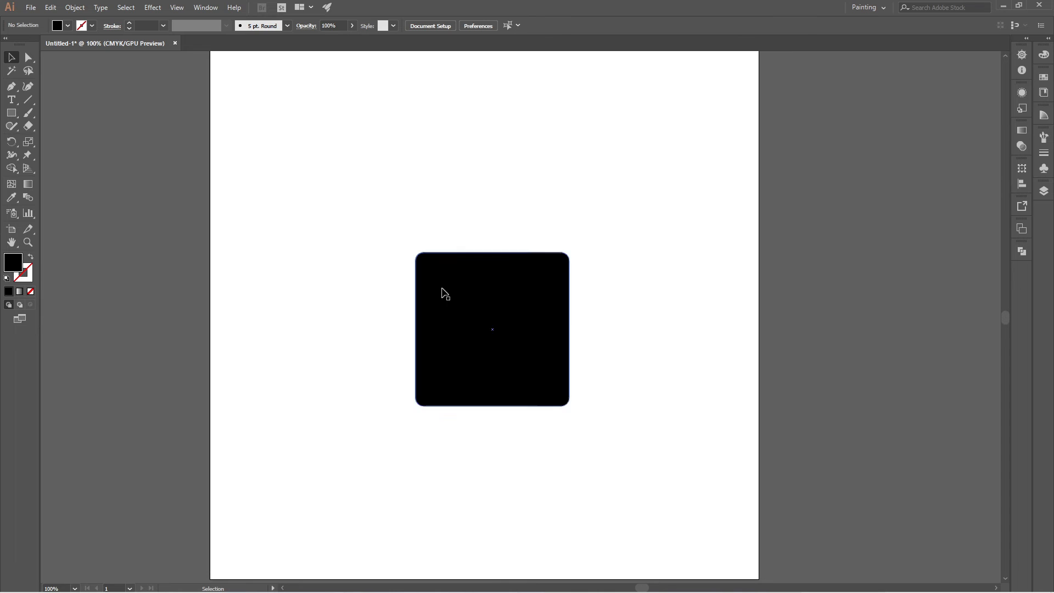
left_click(19, 291)
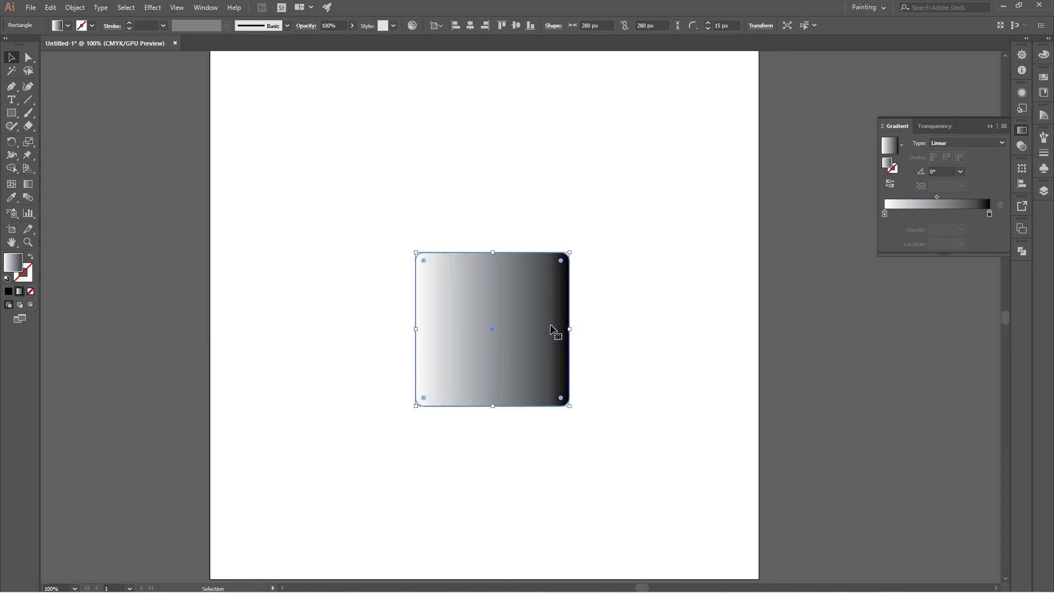
double_click(885, 214)
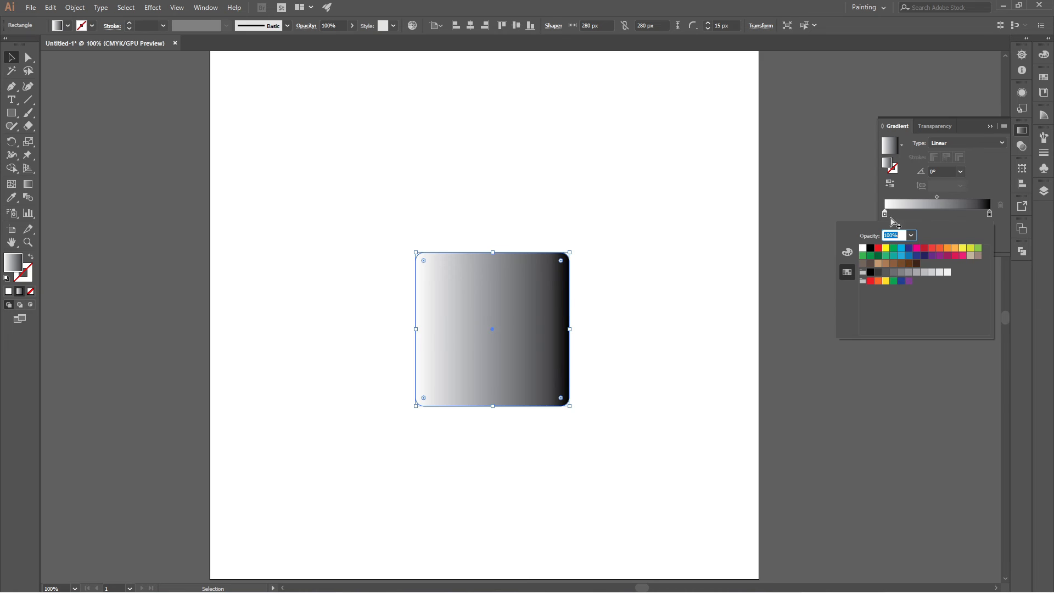
left_click(923, 249)
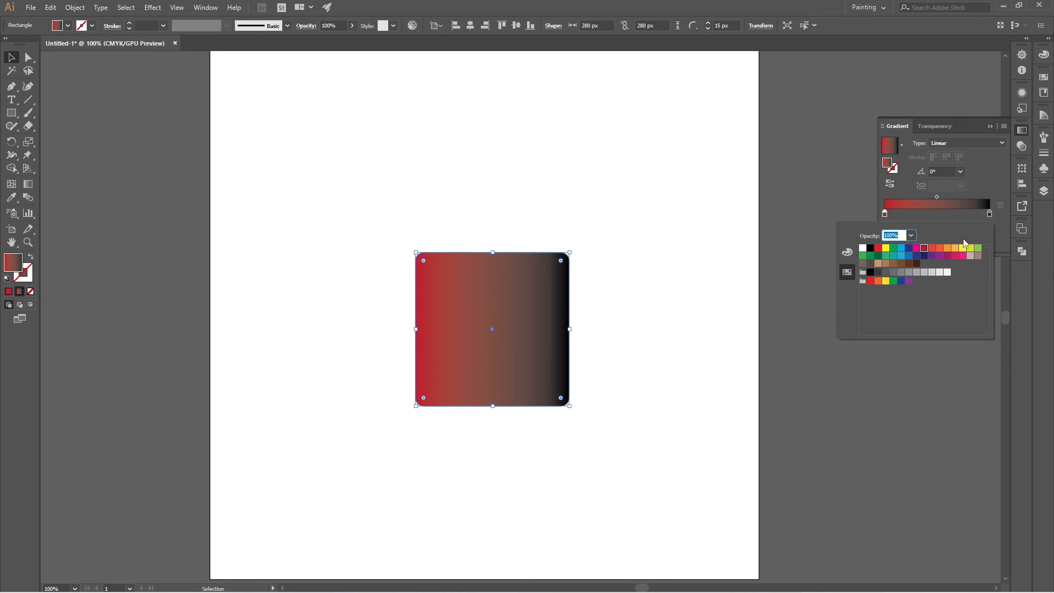
double_click(989, 215)
left_click(961, 258)
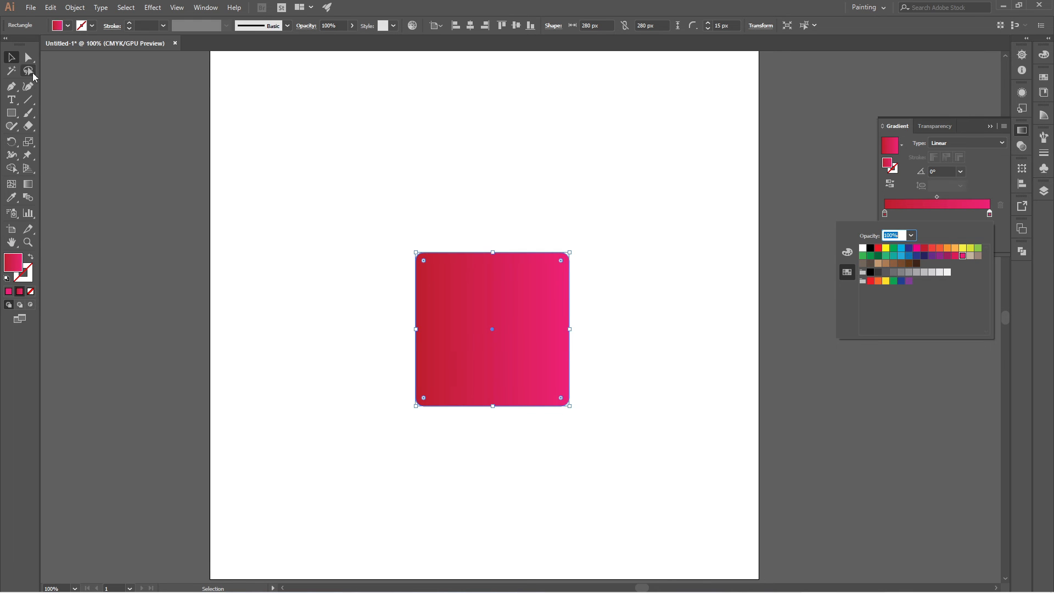
Send the gradient square behind the S mark and the "senovo" text, and clear the selection.
right_click(546, 305)
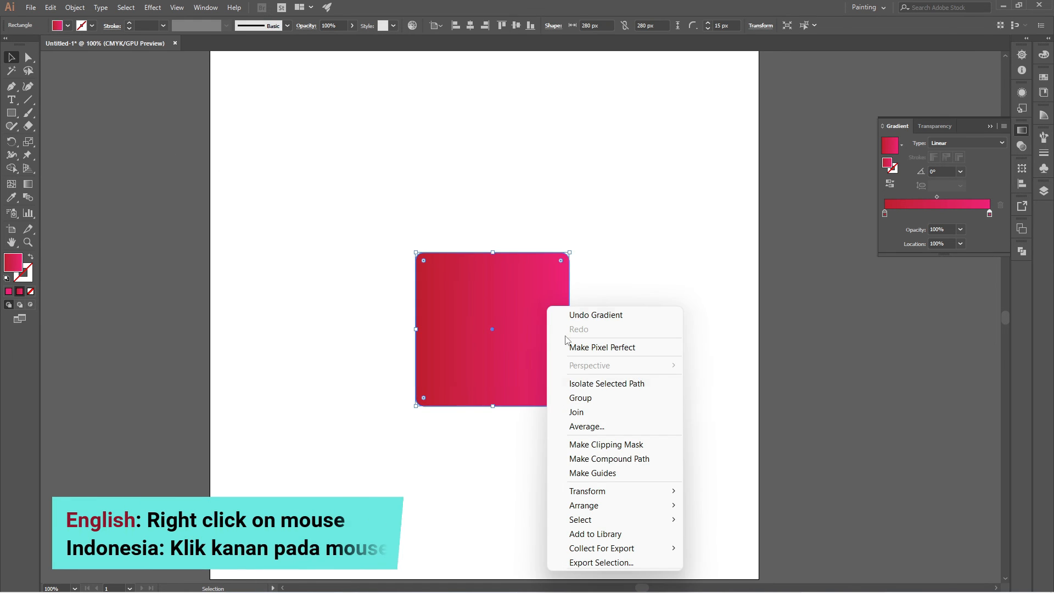
mouse_move(632, 506)
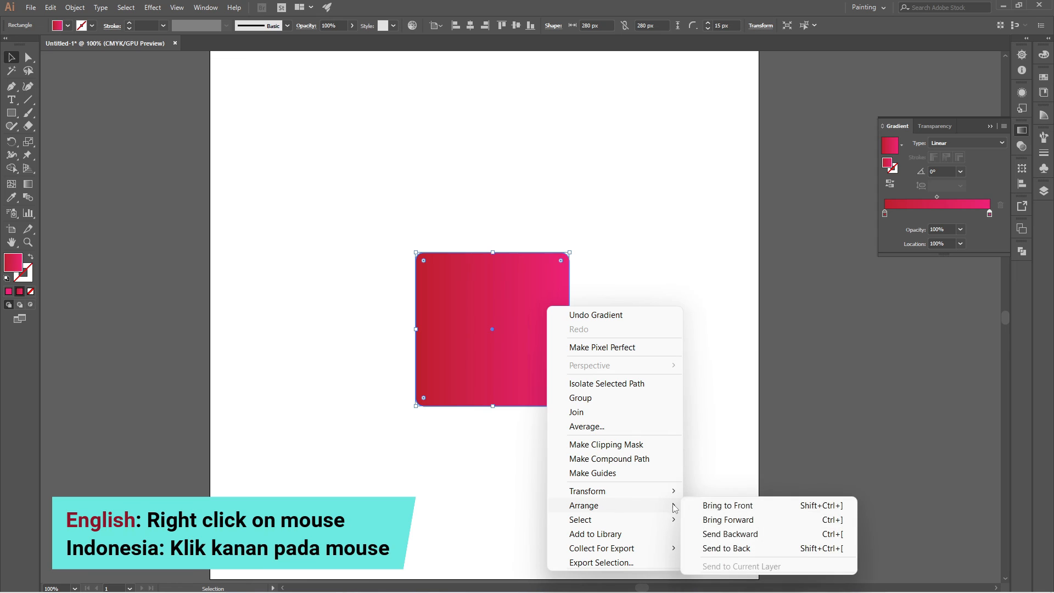
left_click(731, 536)
left_click(657, 437)
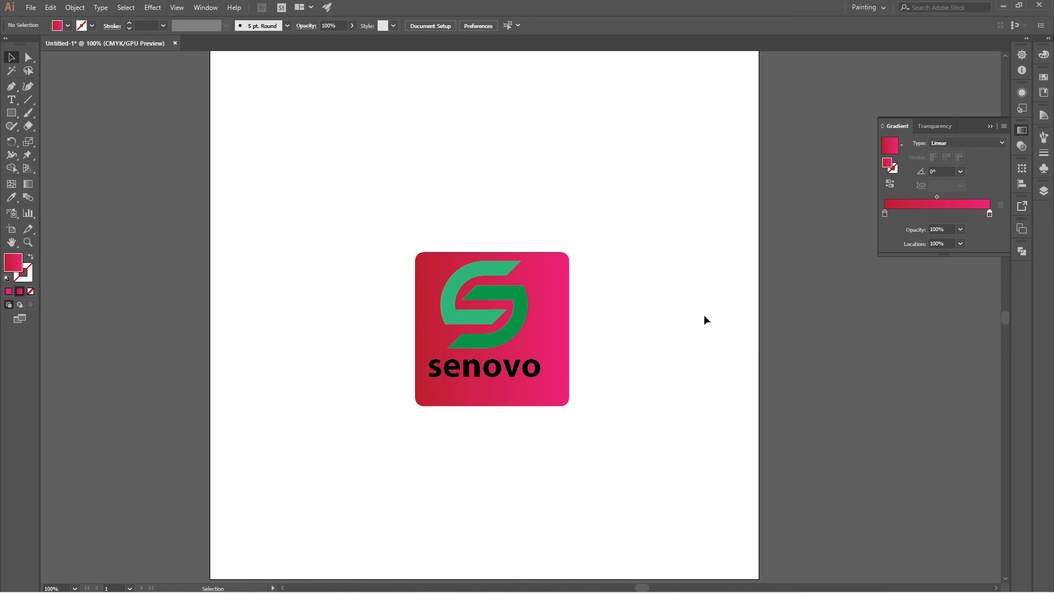
Center the gradient square horizontally and vertically on the artboard, and deselect it.
left_click(544, 329)
left_click(470, 26)
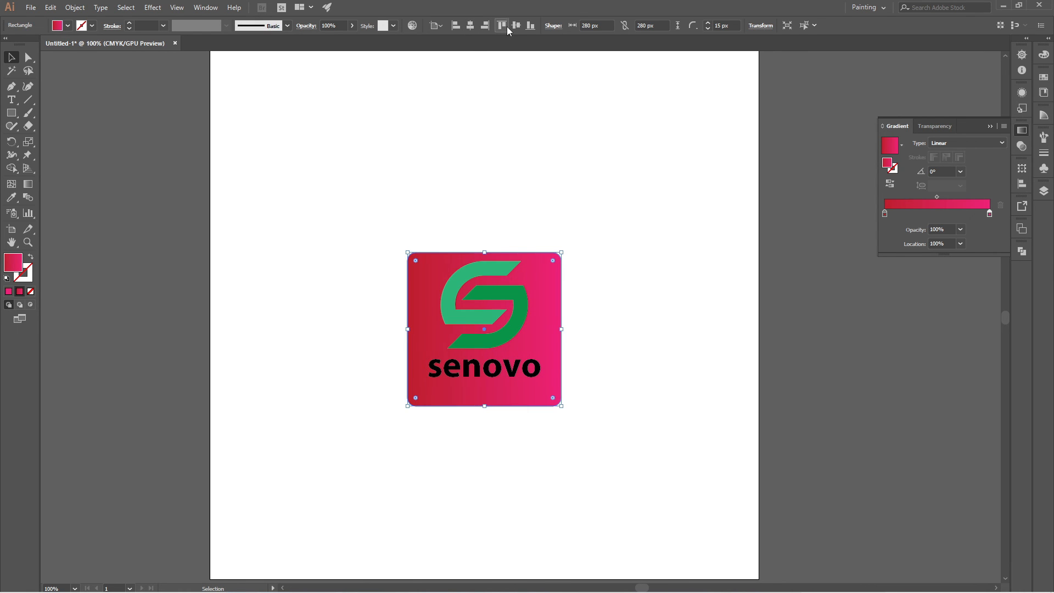
left_click(516, 25)
left_click(620, 279)
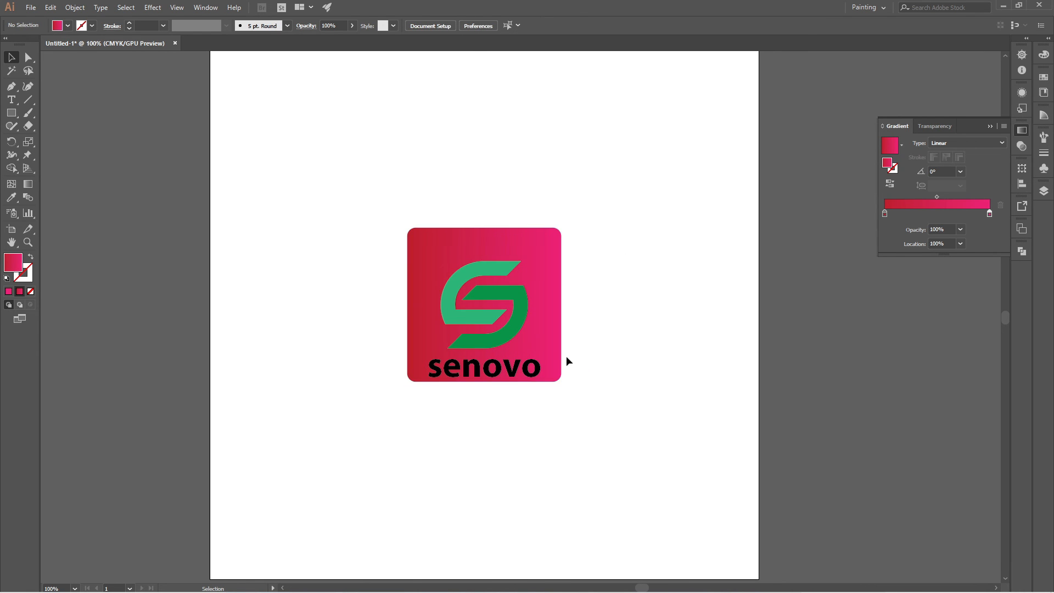
Select the S mark together with the "senovo" text and nudge both up to sit vertically centered within the square.
left_click(521, 334)
left_click(522, 373, "shift")
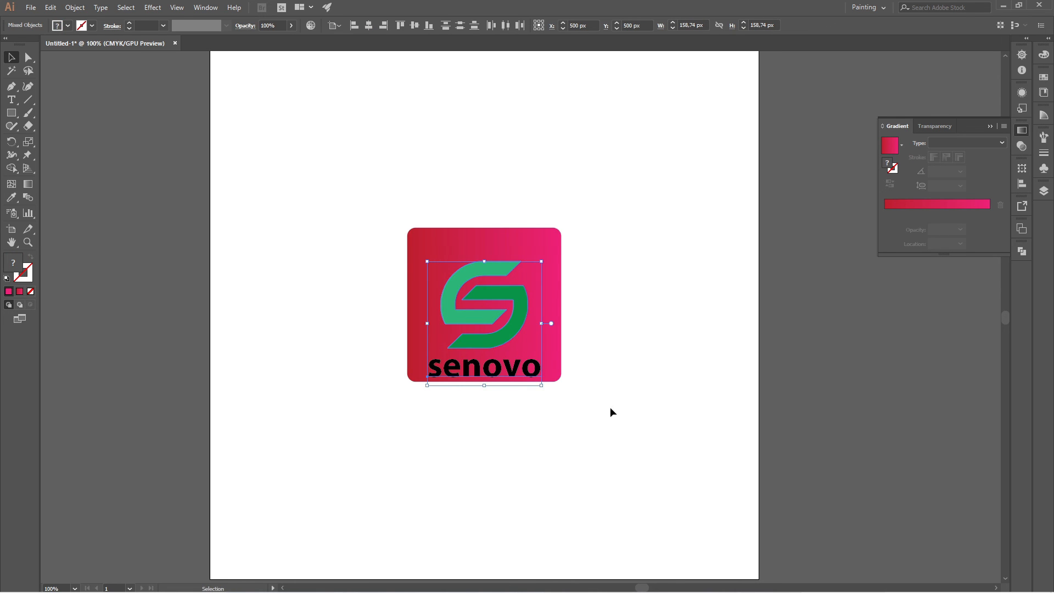
key("Up")
key("Up")
key("Up")
key("Up")
key("Up")
key("Up")
key("Up")
key("Up")
key("Up")
key("Up")
key("Up")
key("Up")
key("Up")
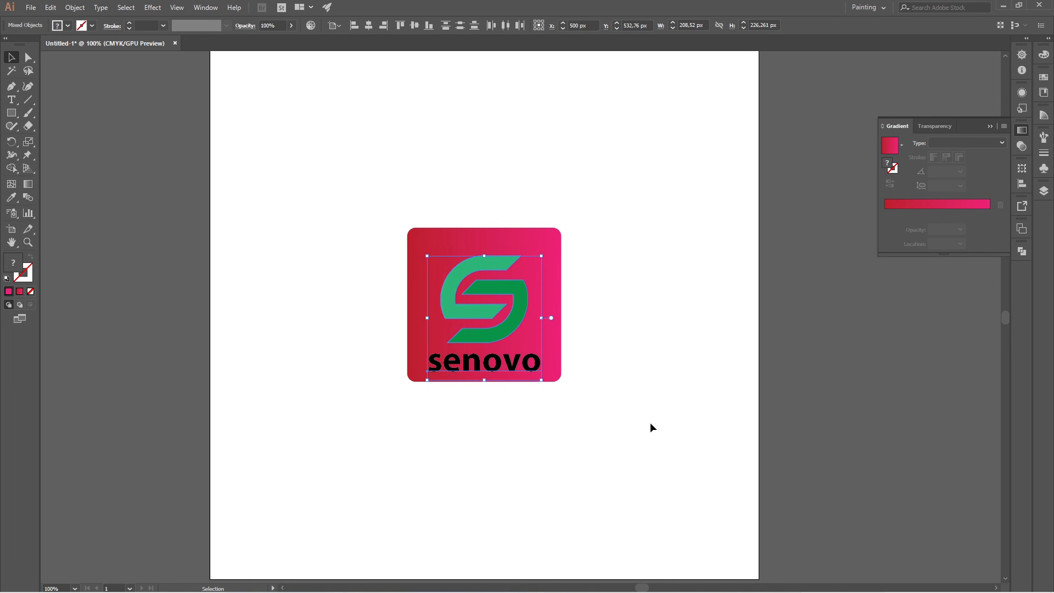
key("Up")
key("Up")
key("Up")
key("Up")
key("Up")
key("Up")
key("Up")
key("Up")
key("Up")
key("Up")
key("Up")
key("Up")
key("Up")
key("Up")
key("Up")
key("Up")
key("Up")
key("Up")
key("Up")
key("Up")
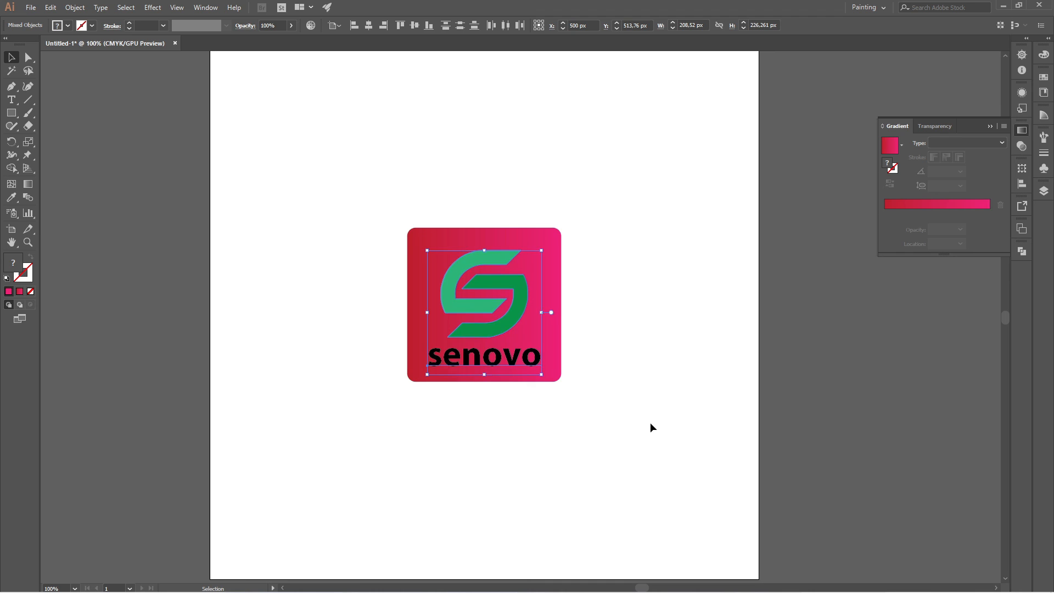
left_click(650, 423)
Change the "senovo" text fill to white, clear the selection and collapse the gradient settings.
left_click(531, 362)
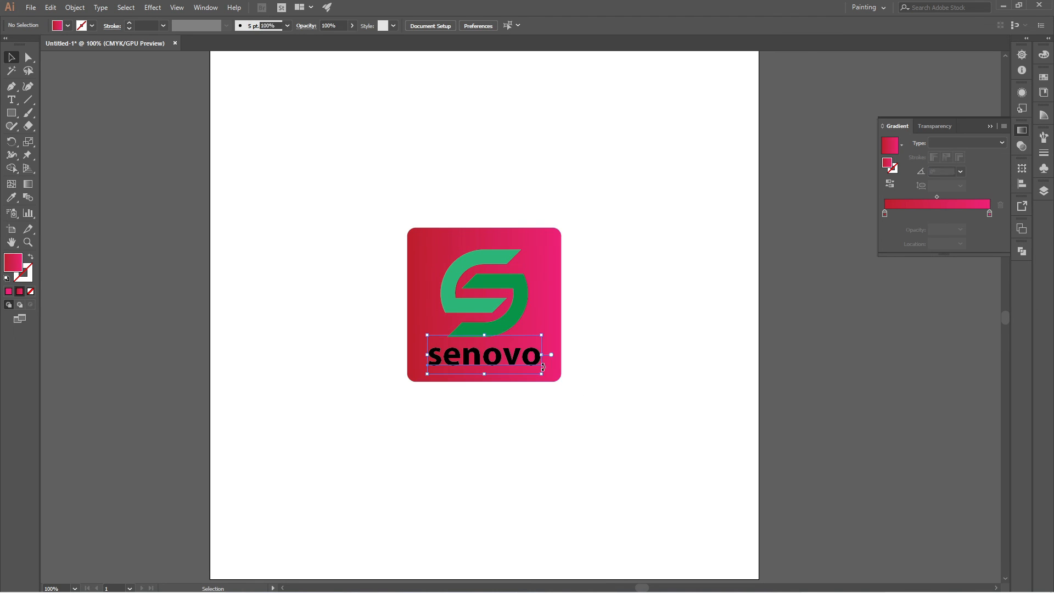
left_click(67, 26)
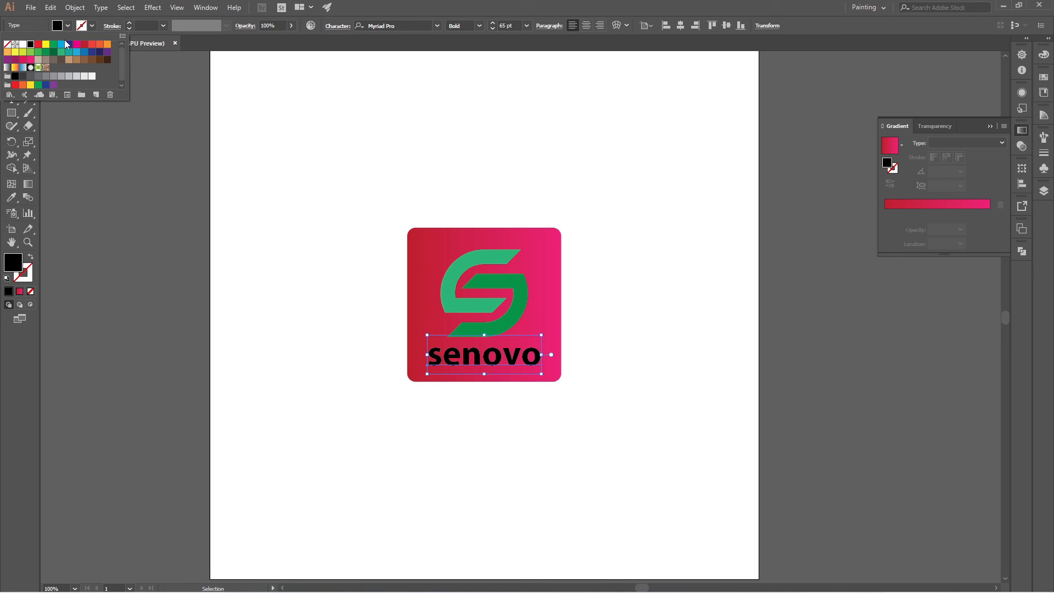
left_click(22, 44)
left_click(302, 240)
left_click(302, 240)
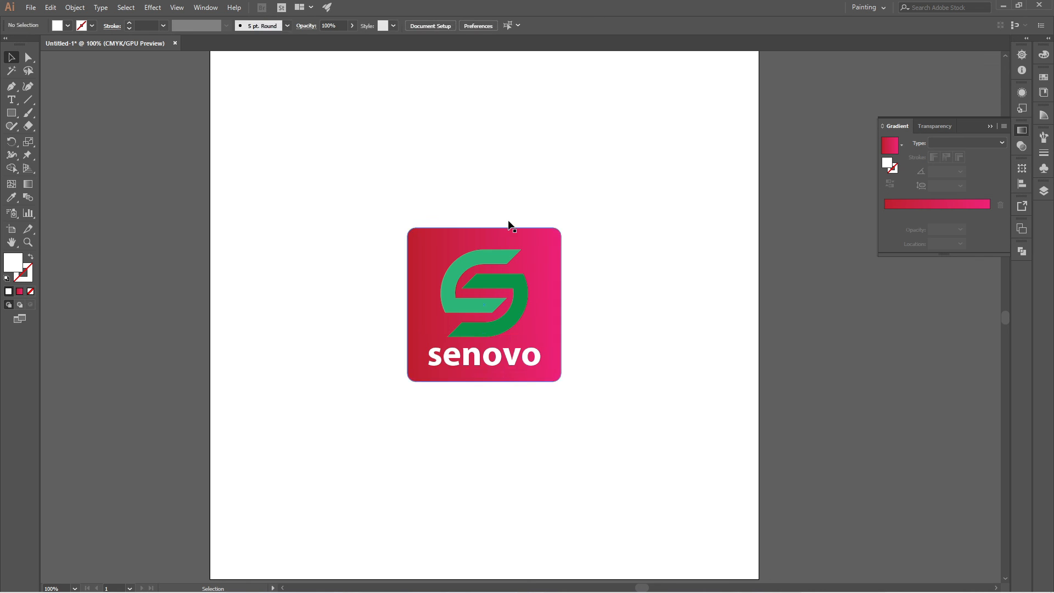
left_click(991, 125)
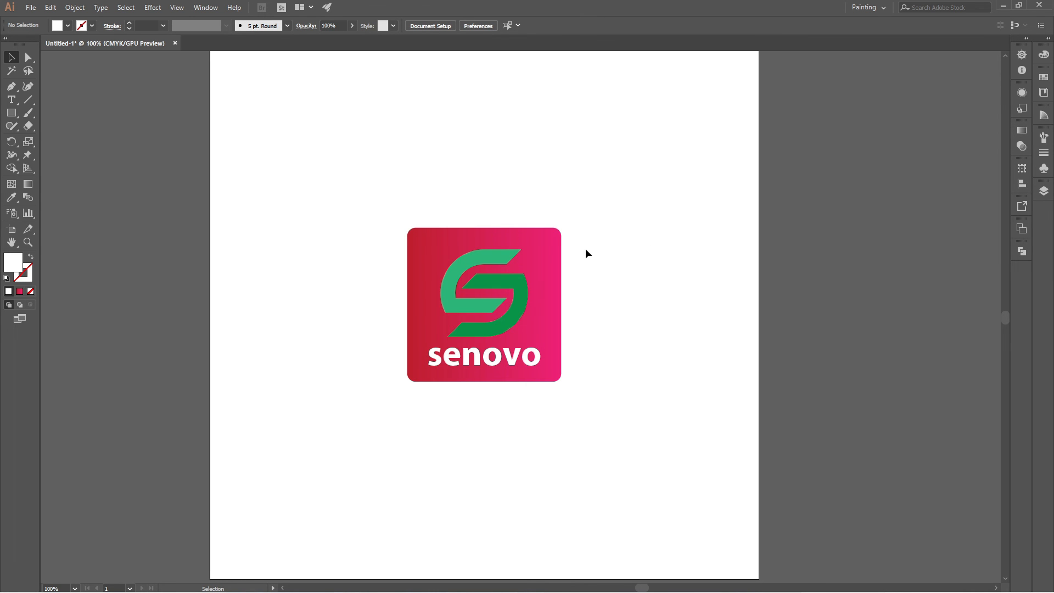